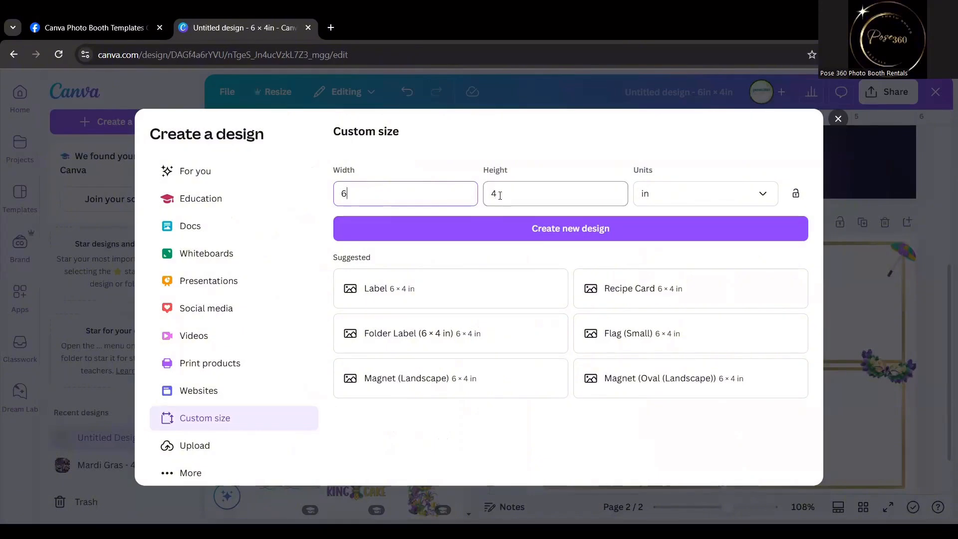
Create a new 6 × 4 in design and search the element photos for purple.
{"action": "left_click", "coordinate": [589, 233]}
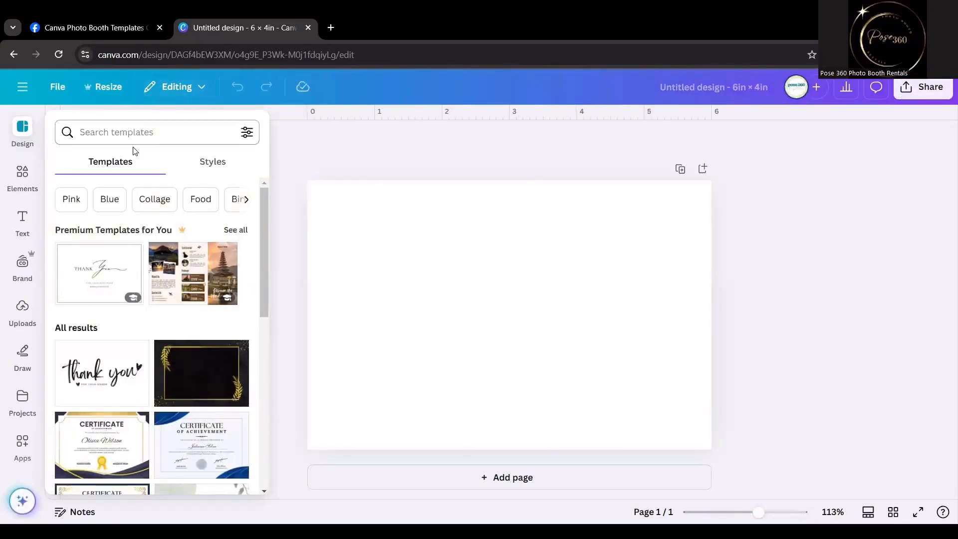
{"action": "left_click", "coordinate": [21, 175]}
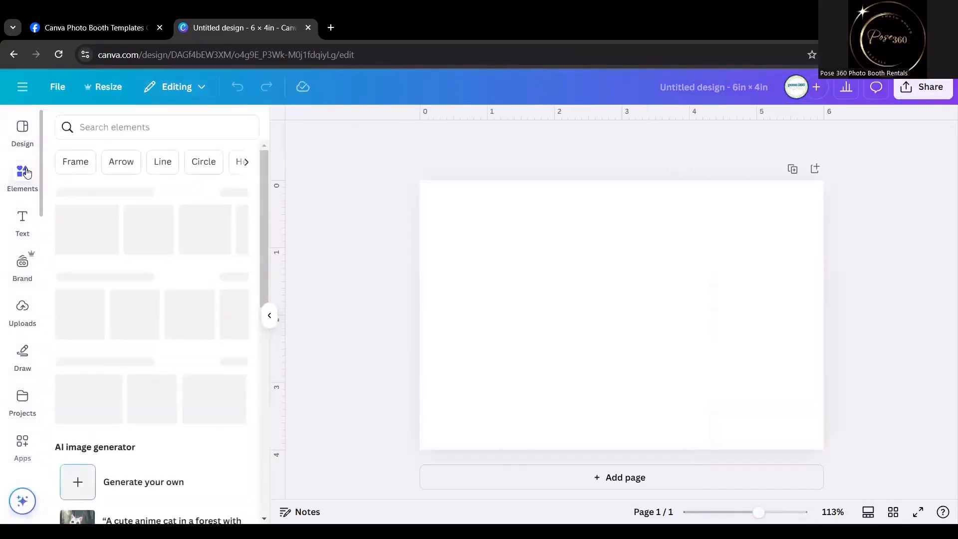
{"action": "left_click", "coordinate": [88, 129]}
{"action": "type", "text": "purple"}
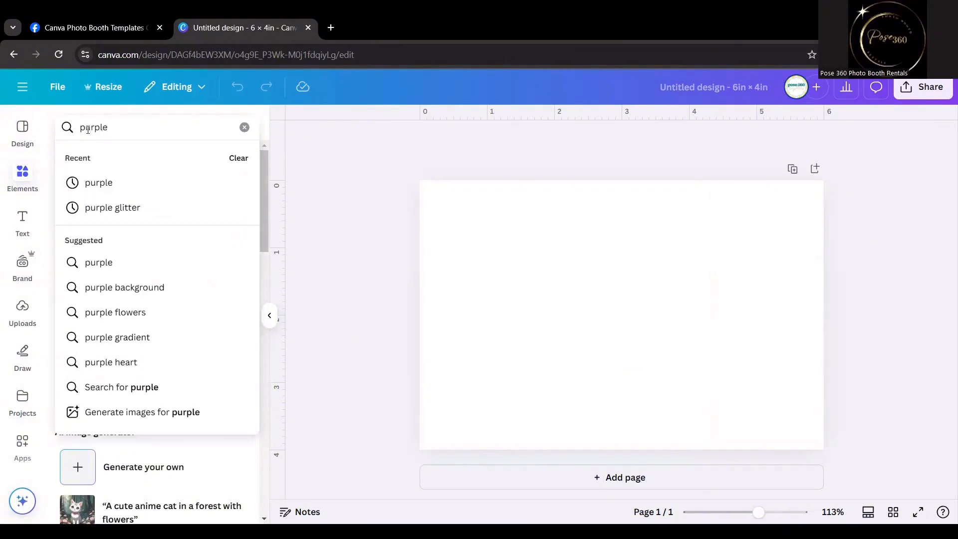
{"action": "key", "text": "Return"}
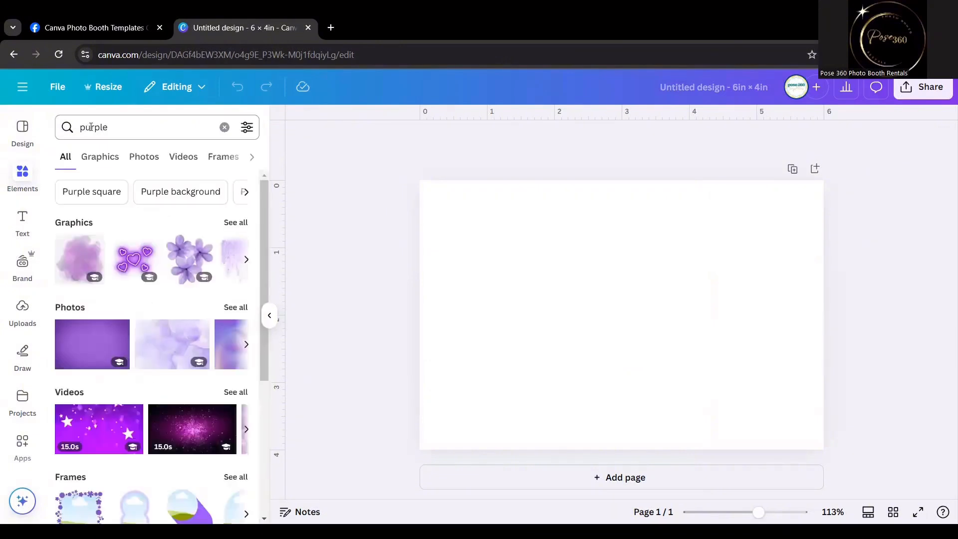
{"action": "left_click", "coordinate": [236, 308]}
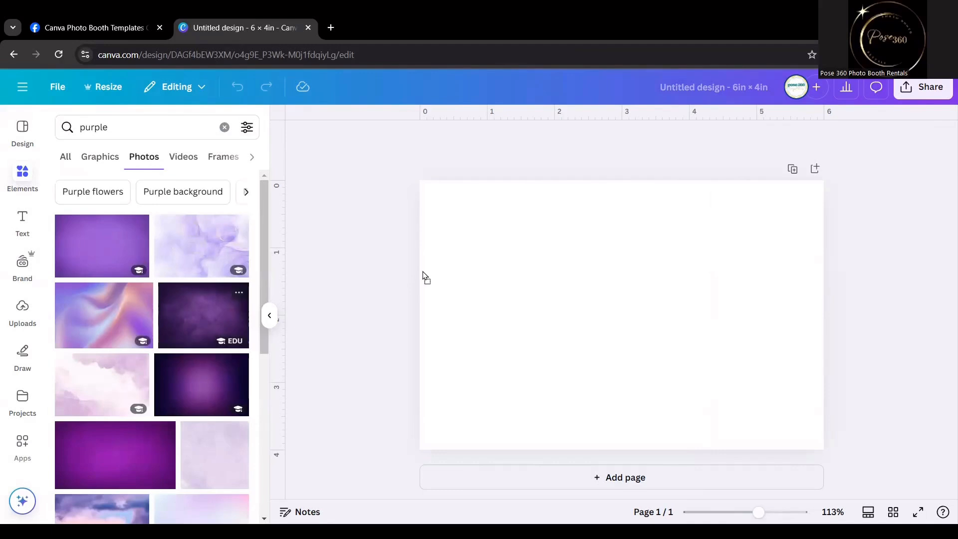
Add the dark purple textured photo to the page and set it as the background.
{"action": "left_click_drag", "start_coordinate": [433, 251], "coordinate": [433, 246]}
{"action": "right_click", "coordinate": [519, 242]}
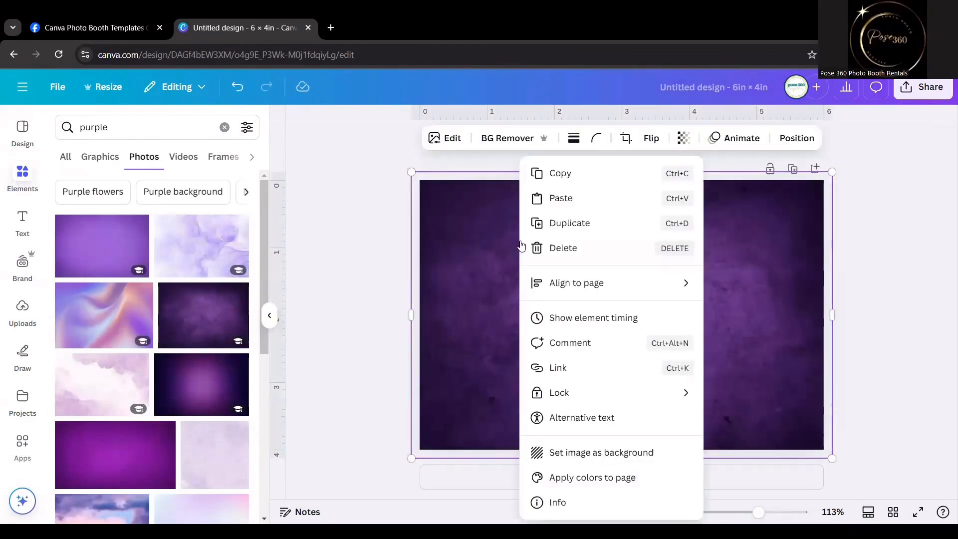
{"action": "left_click", "coordinate": [578, 455]}
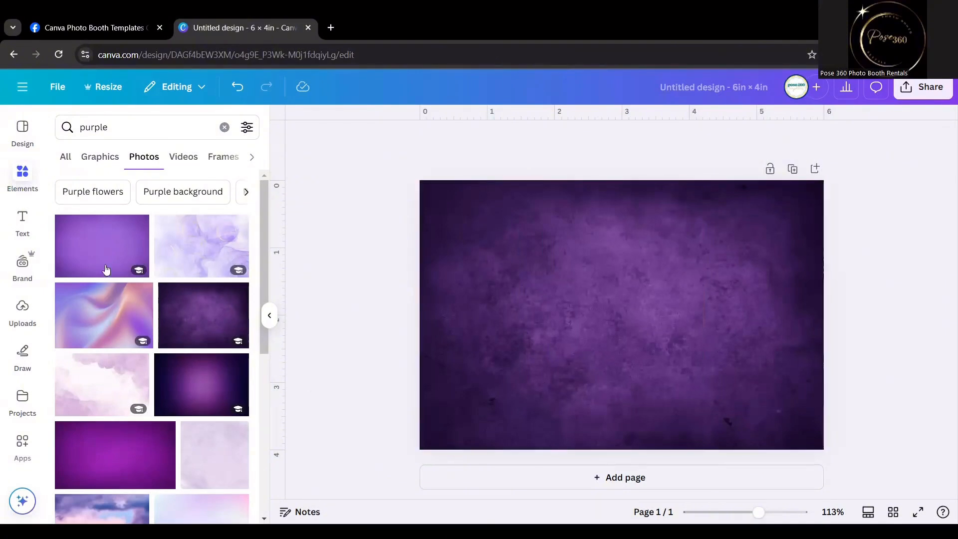
Search the graphics for mardi gras and place the hanging beads garland in the page's upper-left corner.
{"action": "double_click", "coordinate": [125, 128]}
{"action": "type", "text": "mardi gras"}
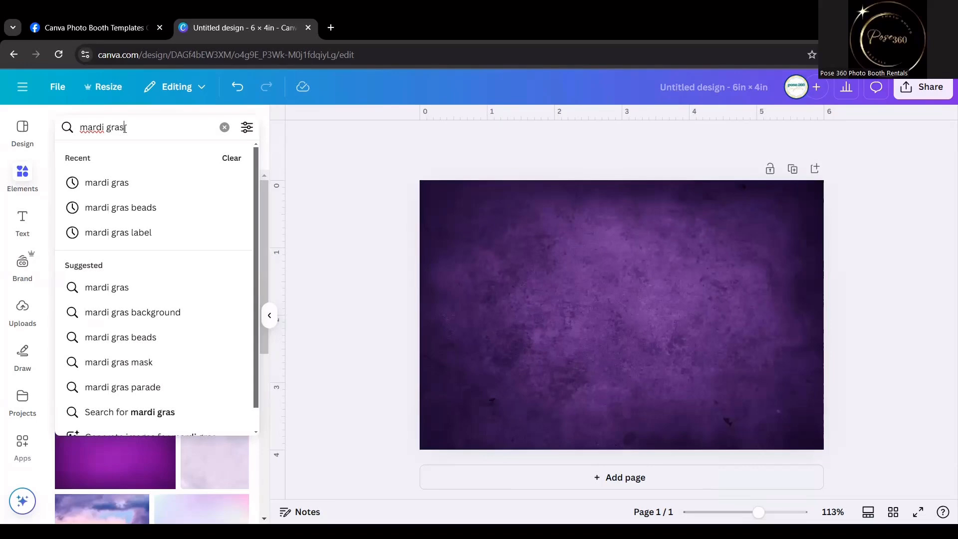
{"action": "key", "text": "Return"}
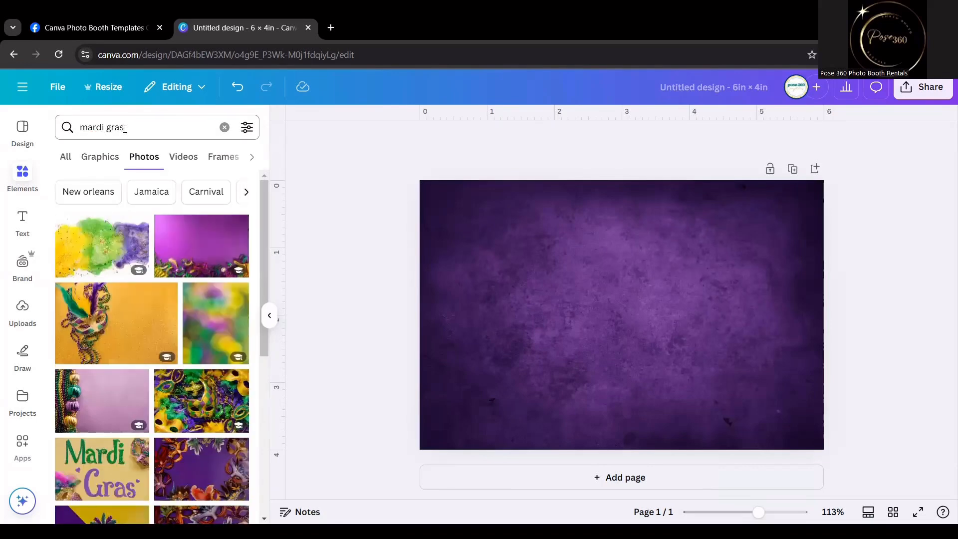
{"action": "left_click", "coordinate": [99, 171]}
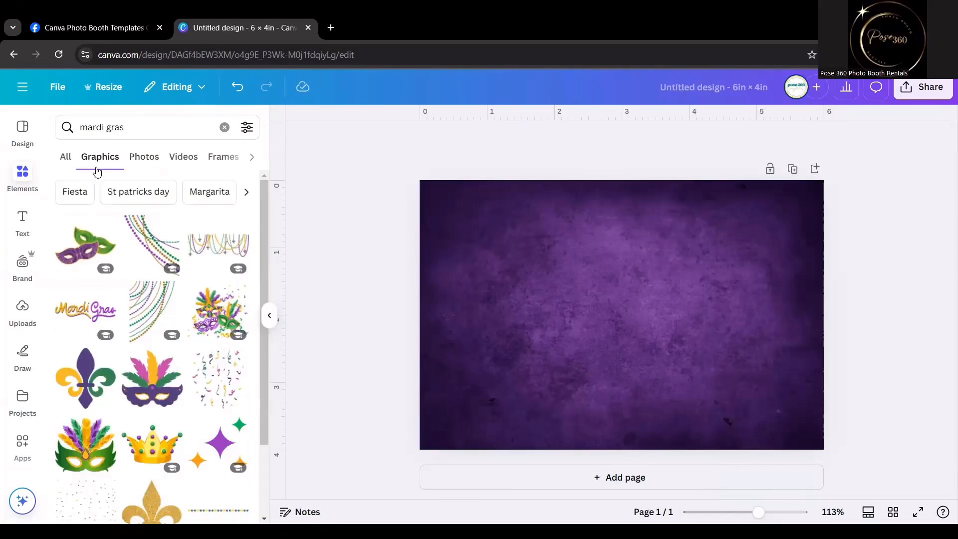
{"action": "left_click", "coordinate": [218, 244]}
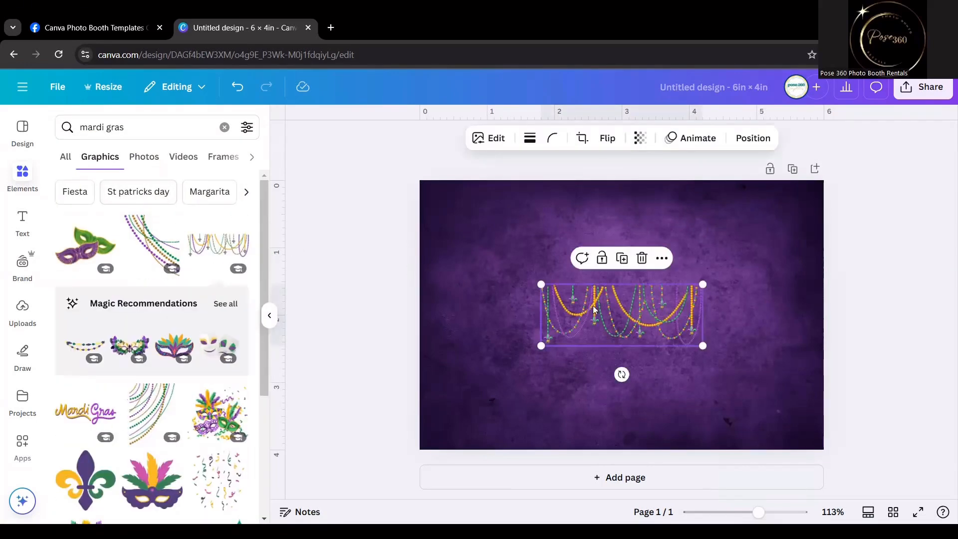
{"action": "left_click_drag", "start_coordinate": [566, 283], "coordinate": [454, 183]}
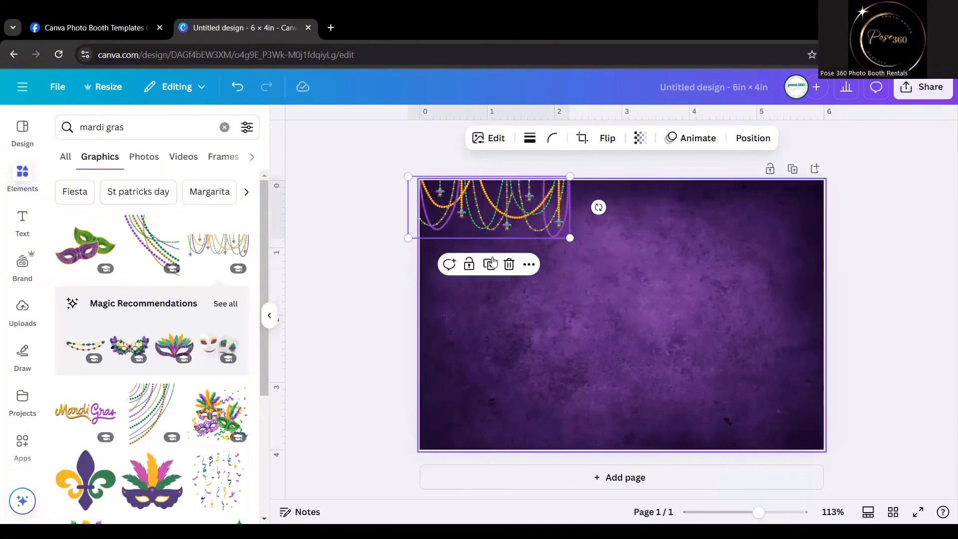
Duplicate the beads garland twice, lining the copies up side by side along the page's upper edge.
{"action": "left_click", "coordinate": [488, 266]}
{"action": "left_click_drag", "start_coordinate": [513, 205], "coordinate": [663, 203]}
{"action": "right_click", "coordinate": [664, 203]}
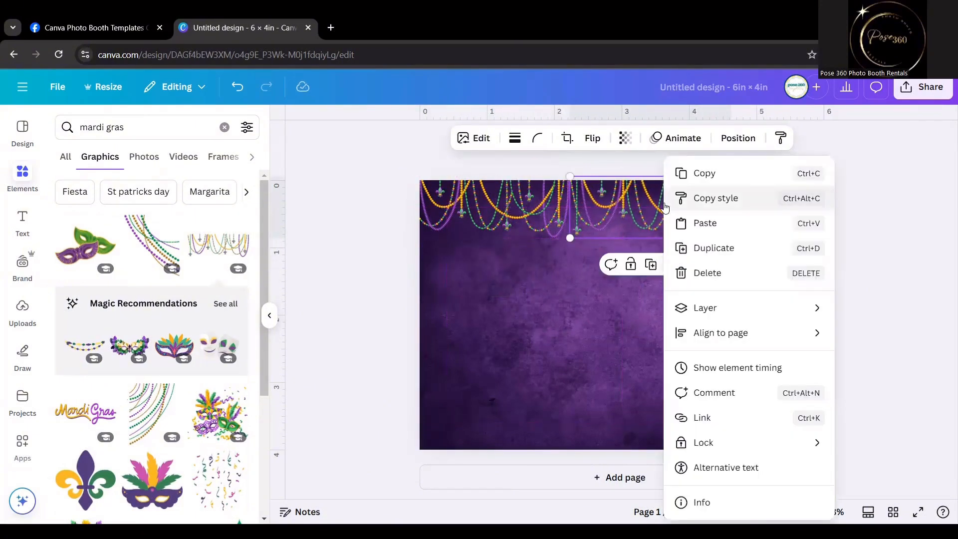
{"action": "left_click", "coordinate": [653, 270]}
{"action": "left_click", "coordinate": [653, 270]}
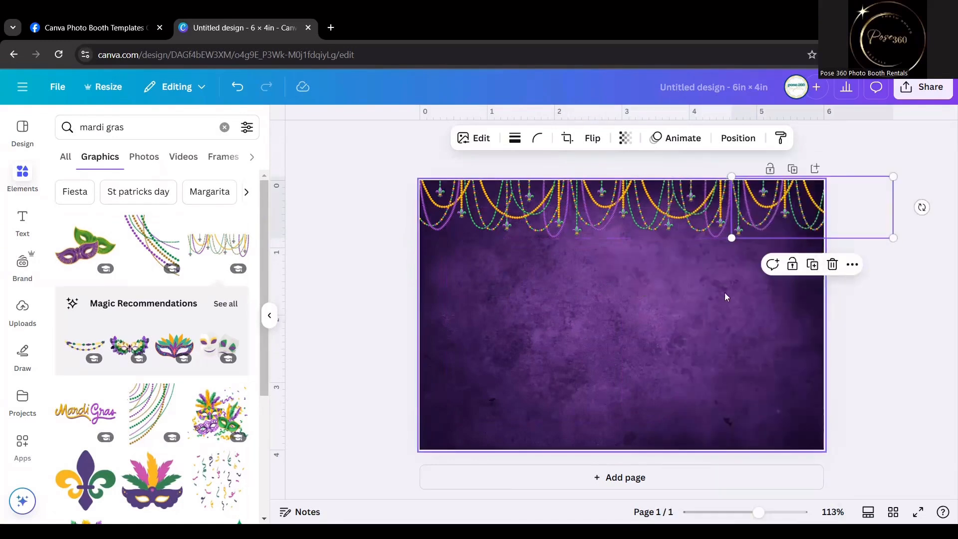
Group the three beads garlands and centre the group horizontally along the page's upper edge.
{"action": "left_click", "coordinate": [725, 295]}
{"action": "left_click_drag", "start_coordinate": [871, 242], "coordinate": [424, 205]}
{"action": "left_click", "coordinate": [611, 267]}
{"action": "left_click_drag", "start_coordinate": [684, 217], "coordinate": [652, 207]}
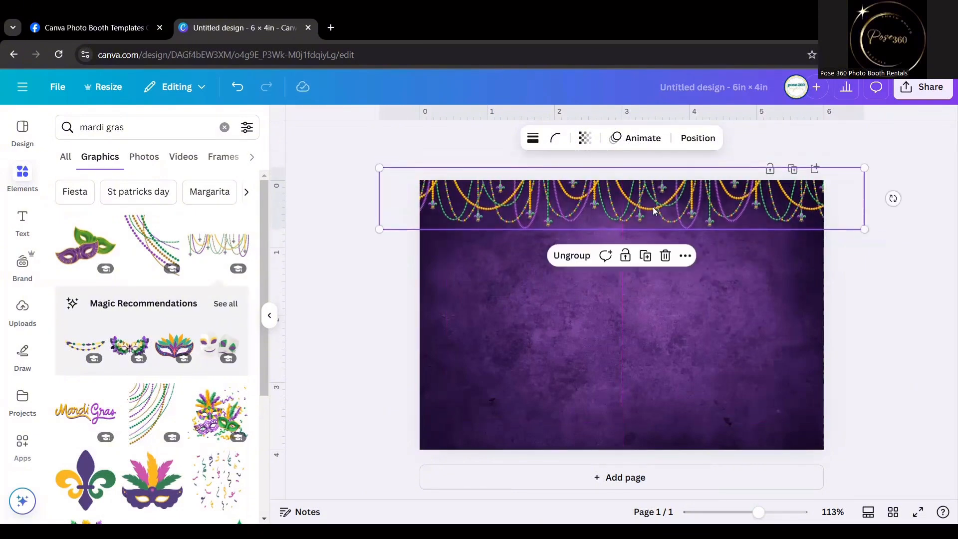
{"action": "left_click", "coordinate": [380, 294]}
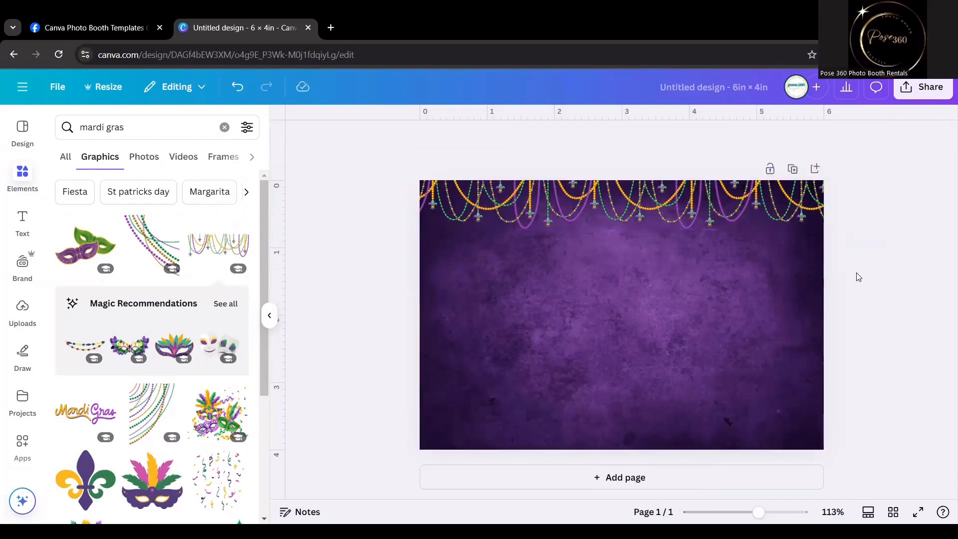
Duplicate the page with its purple background and beads garland as page 2.
{"action": "left_click", "coordinate": [797, 171]}
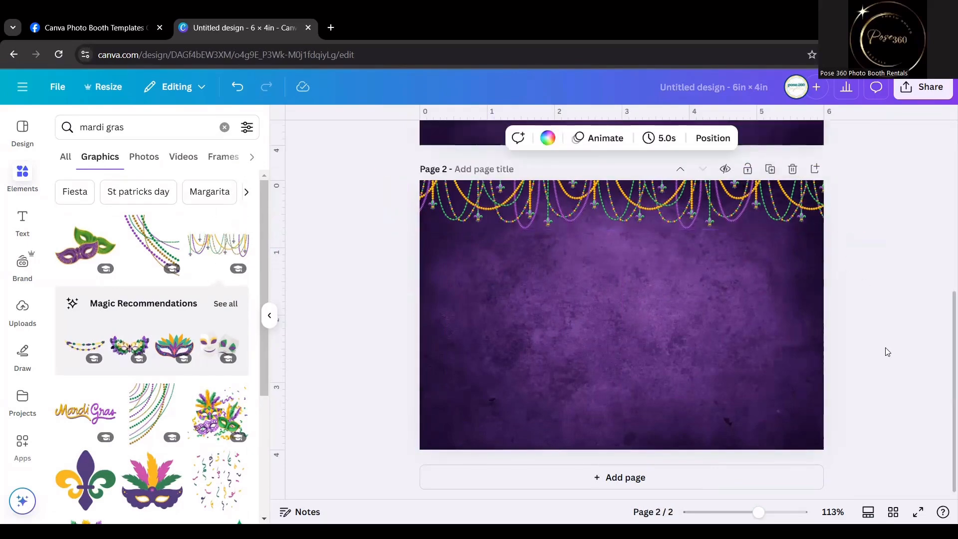
{"action": "scroll", "coordinate": [885, 349], "scroll_direction": "up", "scroll_amount": 7}
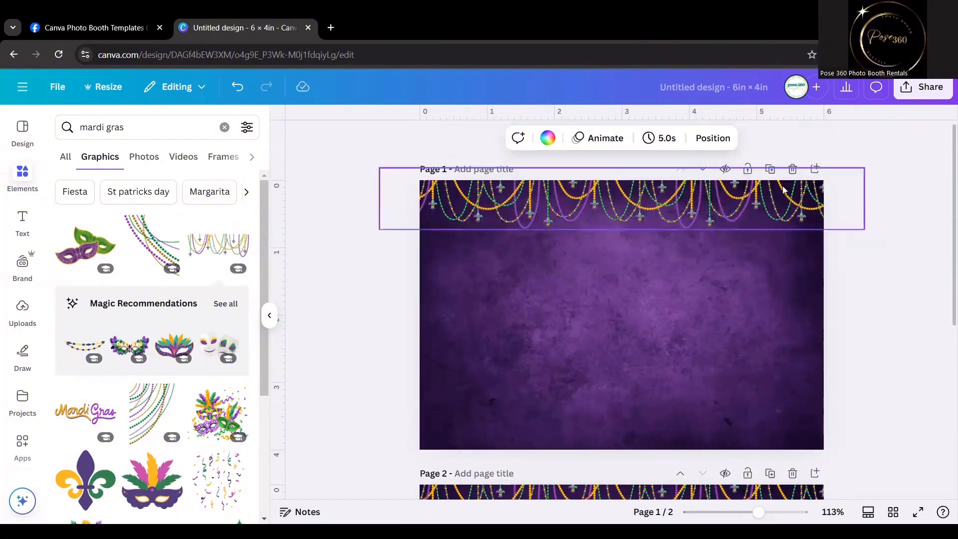
{"action": "scroll", "coordinate": [830, 290], "scroll_direction": "down", "scroll_amount": 3}
{"action": "scroll", "coordinate": [829, 286], "scroll_direction": "down", "scroll_amount": 5}
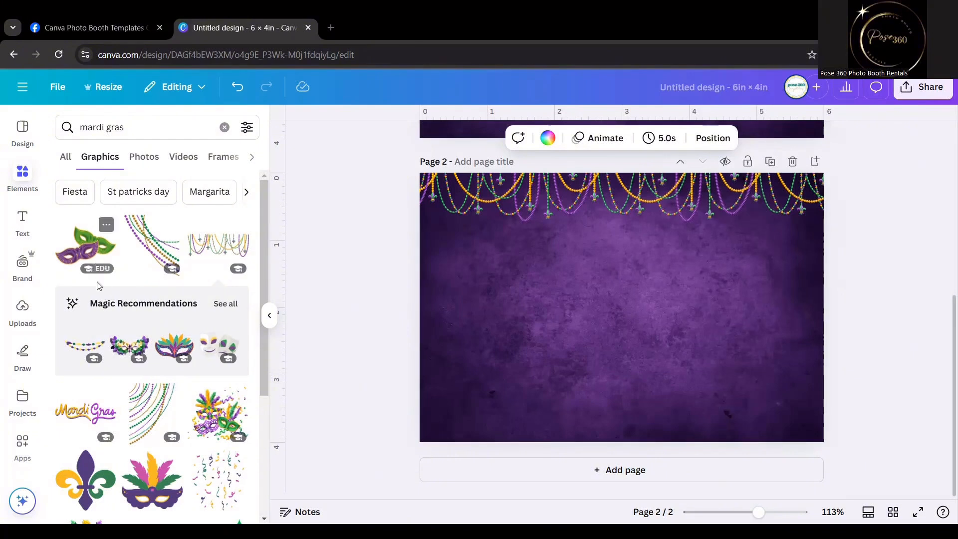
{"action": "mouse_move", "coordinate": [111, 442]}
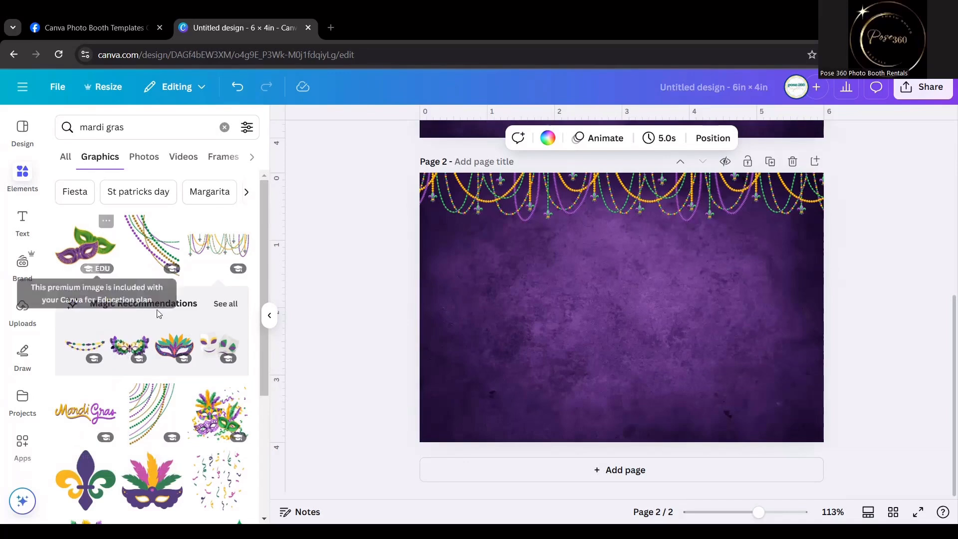
{"action": "left_click", "coordinate": [119, 132]}
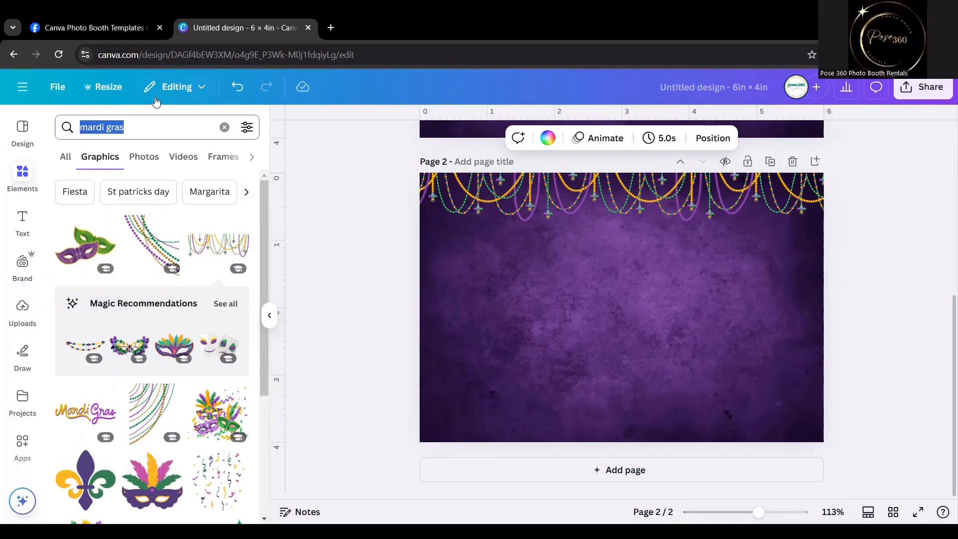
{"action": "left_click", "coordinate": [187, 85]}
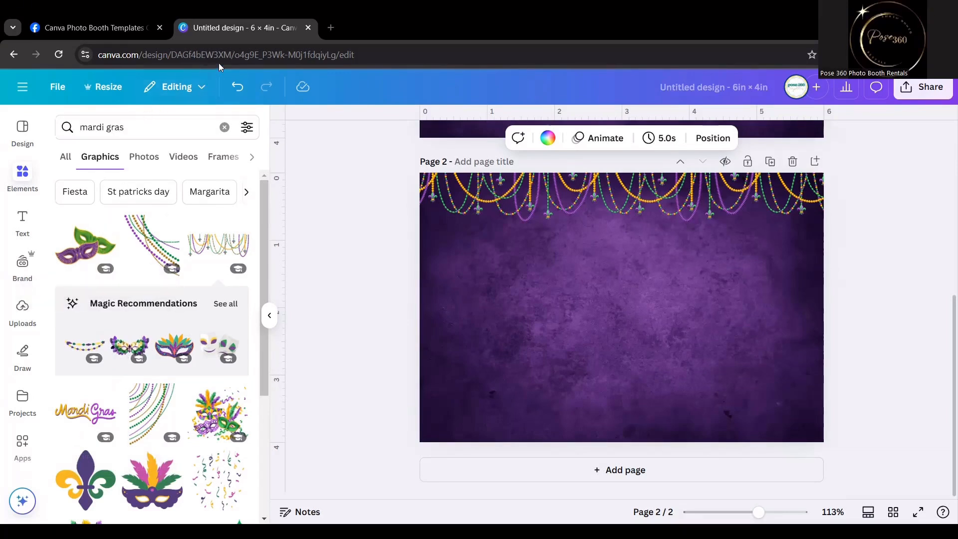
{"action": "left_click", "coordinate": [111, 121]}
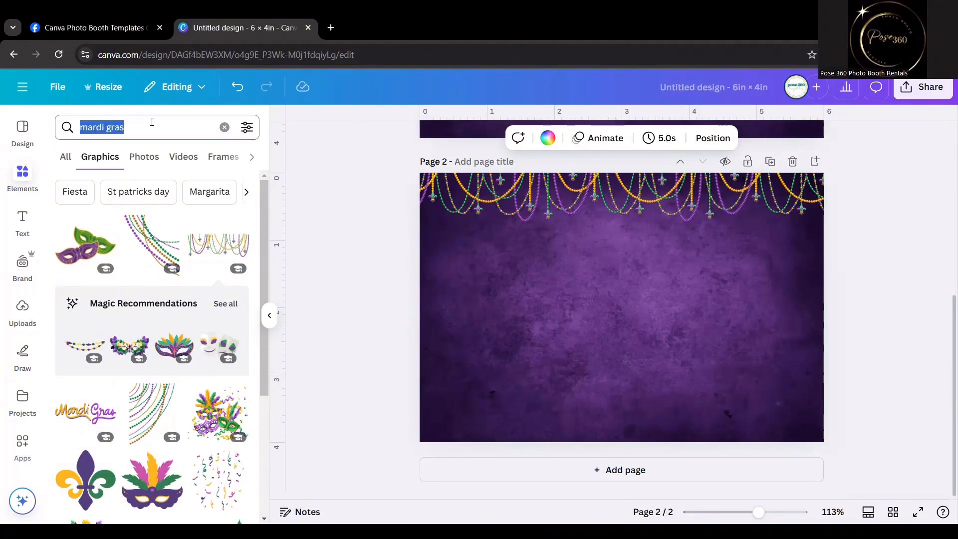
{"action": "left_click", "coordinate": [152, 121]}
{"action": "key", "text": "ctrl+a"}
{"action": "left_click", "coordinate": [171, 129]}
Try the round bead border graphic from the mardi gras results on page 2 and delete it.
{"action": "scroll", "coordinate": [168, 312], "scroll_direction": "down", "scroll_amount": 4}
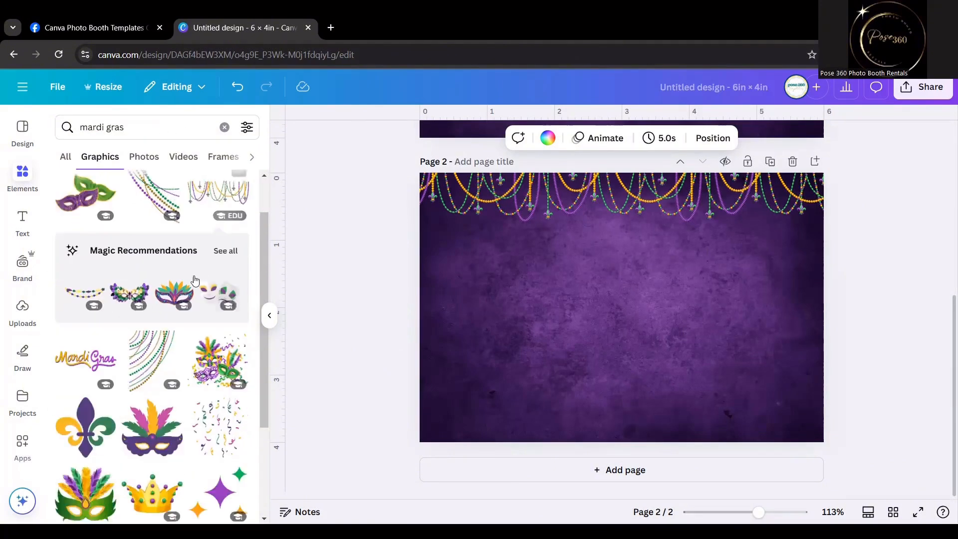
{"action": "scroll", "coordinate": [168, 312], "scroll_direction": "down", "scroll_amount": 5}
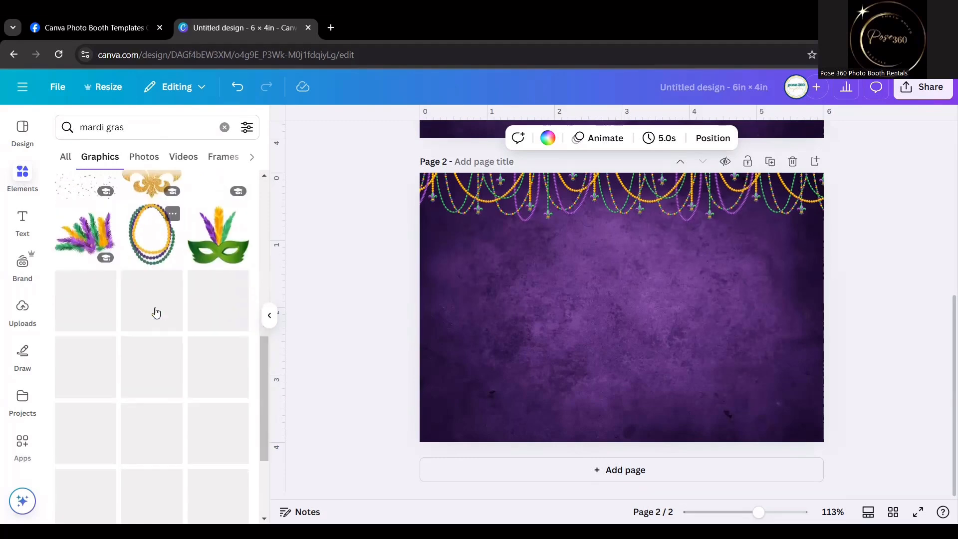
{"action": "scroll", "coordinate": [156, 312], "scroll_direction": "down", "scroll_amount": 3}
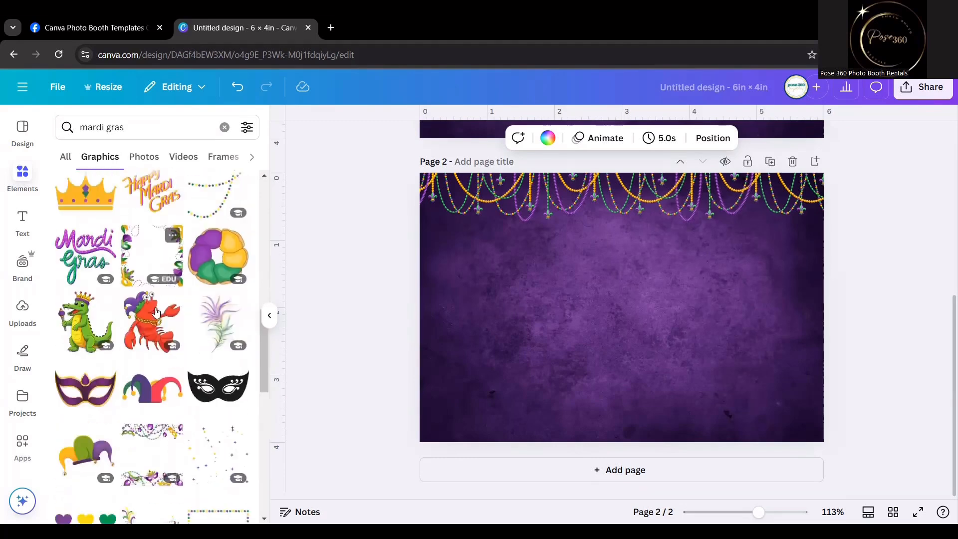
{"action": "scroll", "coordinate": [156, 311], "scroll_direction": "down", "scroll_amount": 7}
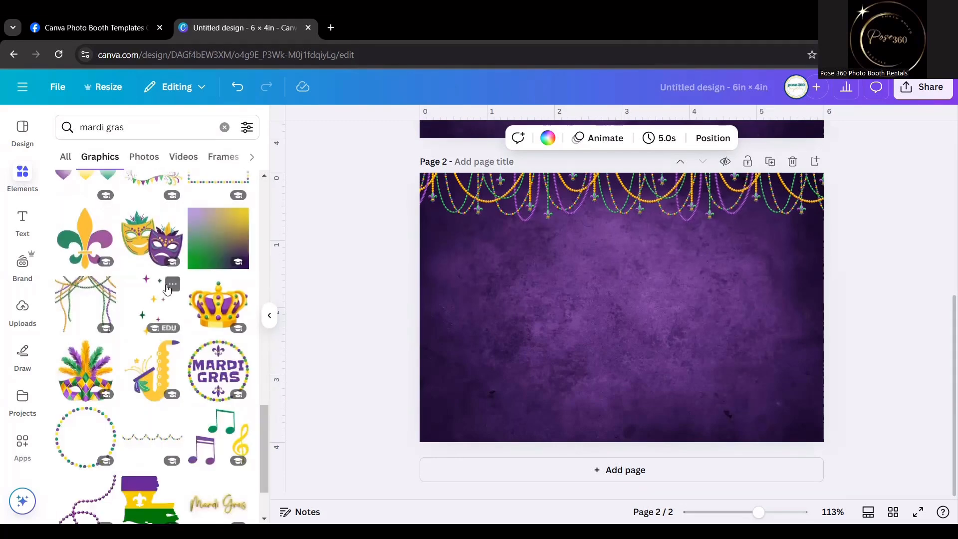
{"action": "scroll", "coordinate": [166, 292], "scroll_direction": "down", "scroll_amount": 1}
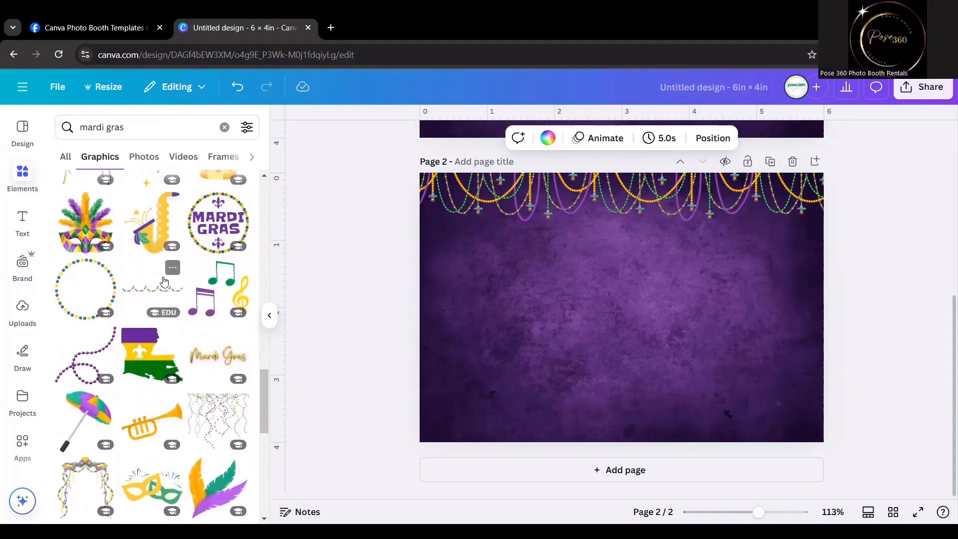
{"action": "left_click", "coordinate": [86, 289]}
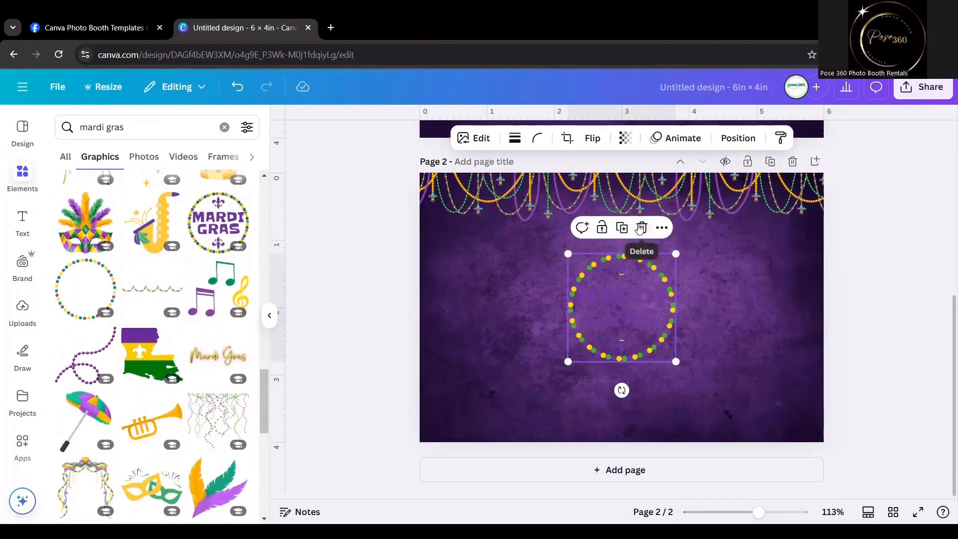
{"action": "left_click", "coordinate": [642, 227]}
Add the gold Mardi Gras script graphic to page 2, about 2.4 in wide, in the upper-left area below the beads.
{"action": "scroll", "coordinate": [129, 281], "scroll_direction": "down", "scroll_amount": 5}
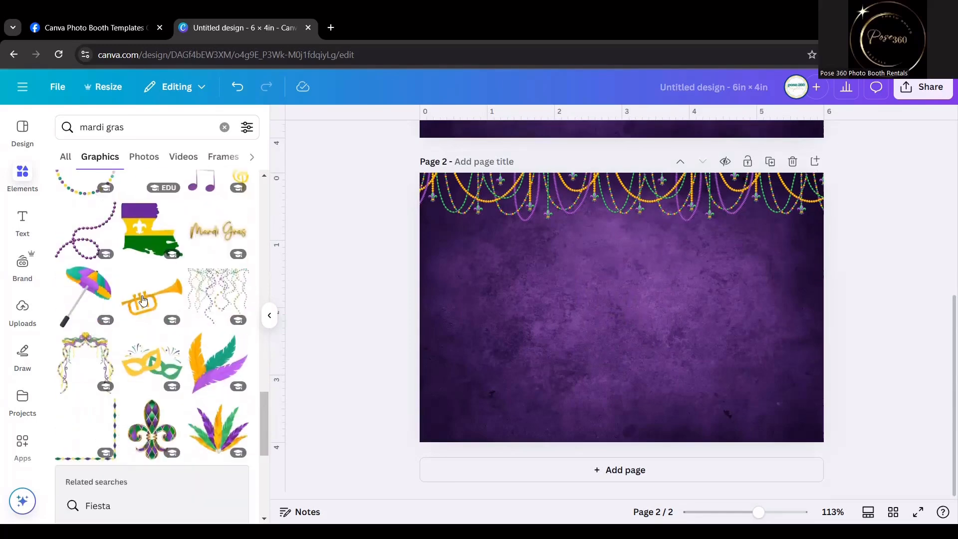
{"action": "scroll", "coordinate": [209, 229], "scroll_direction": "up", "scroll_amount": 4}
{"action": "left_click", "coordinate": [210, 230]}
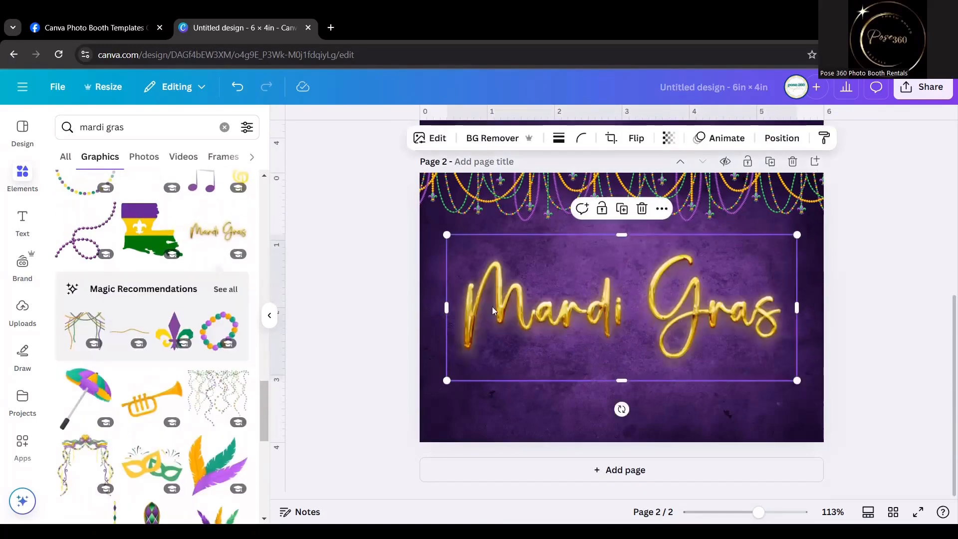
{"action": "left_click_drag", "start_coordinate": [797, 380], "coordinate": [606, 302]}
{"action": "left_click_drag", "start_coordinate": [549, 277], "coordinate": [497, 243]}
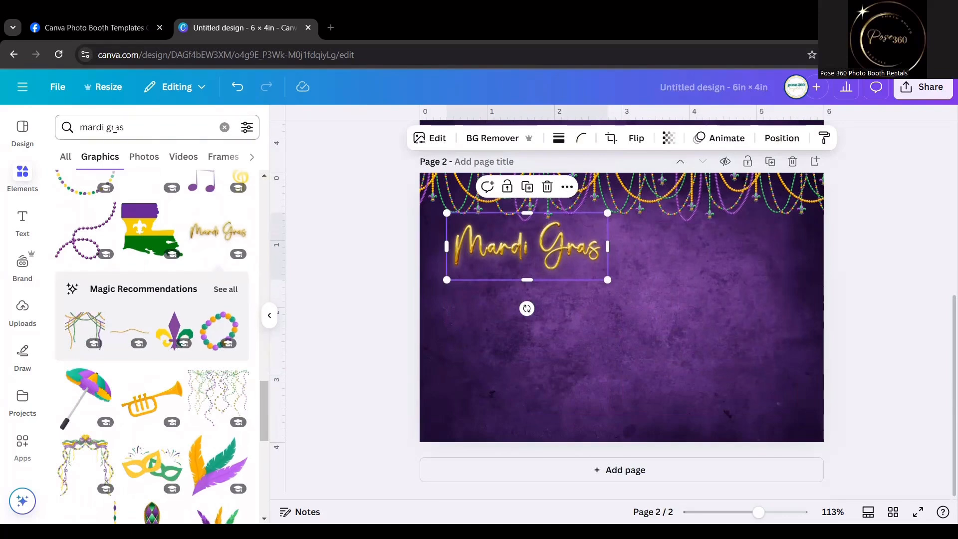
Search the graphics for gold frame and add a thin portrait gold frame to page 2.
{"action": "left_click", "coordinate": [115, 128]}
{"action": "type", "text": "gold frame"}
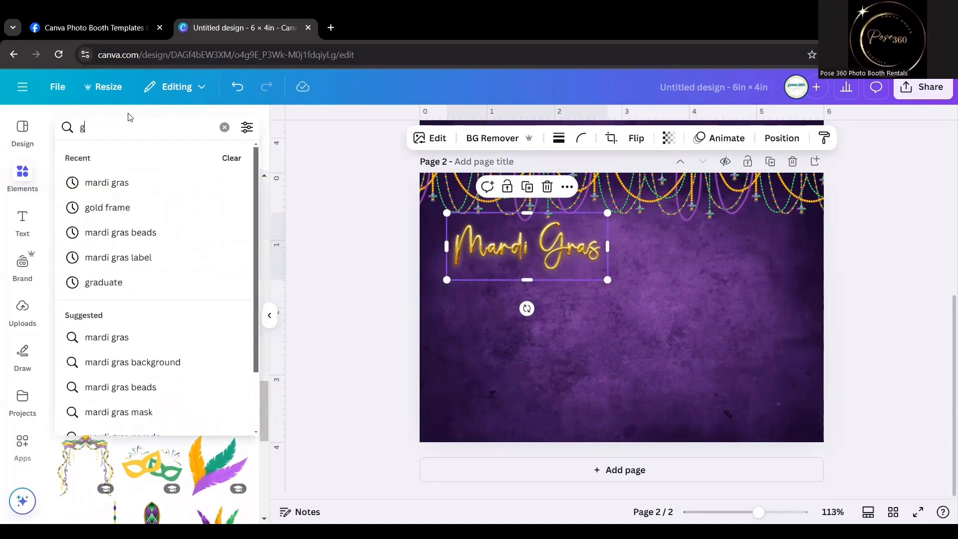
{"action": "key", "text": "Return"}
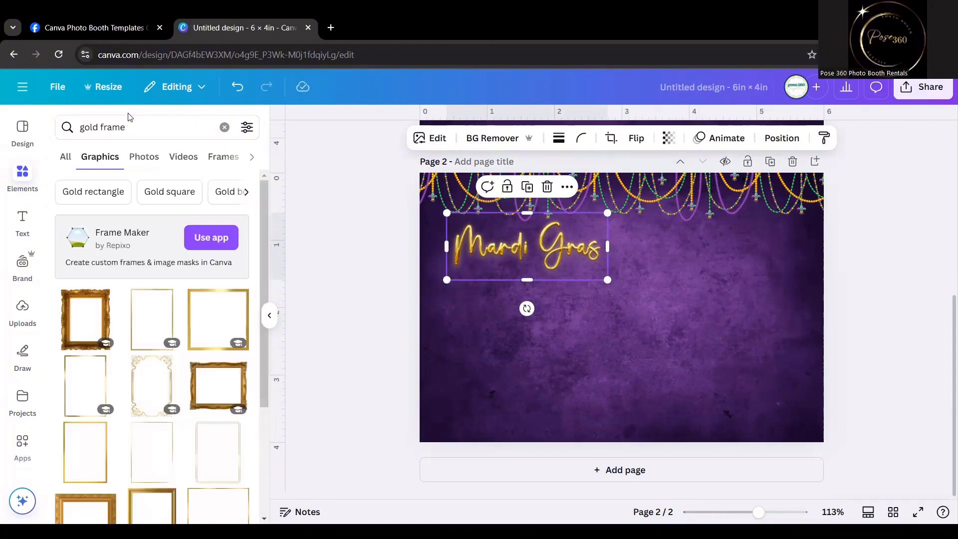
{"action": "left_click", "coordinate": [100, 399]}
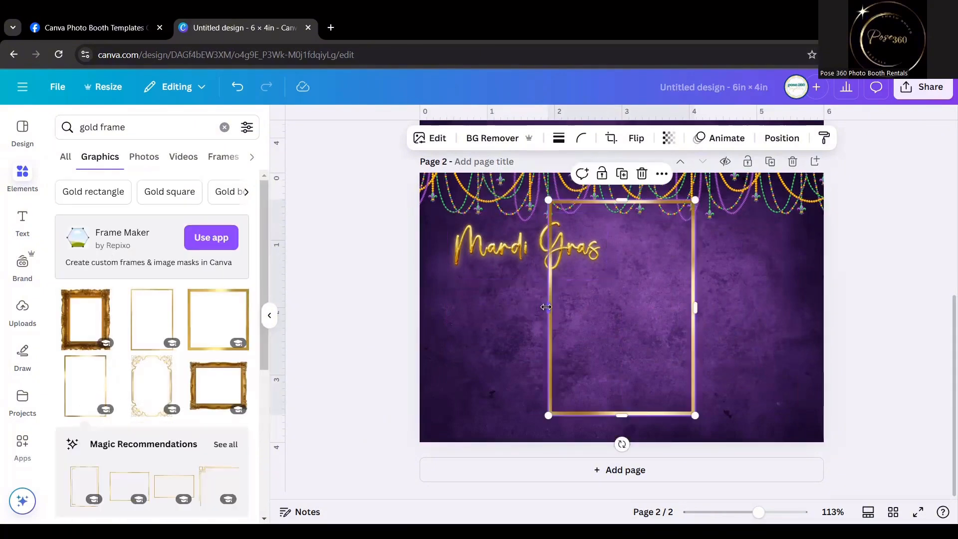
Shrink the gold frame, rotate it to landscape, and place it over the page's upper-right area at about 2.5 in wide.
{"action": "left_click_drag", "start_coordinate": [695, 415], "coordinate": [635, 323]}
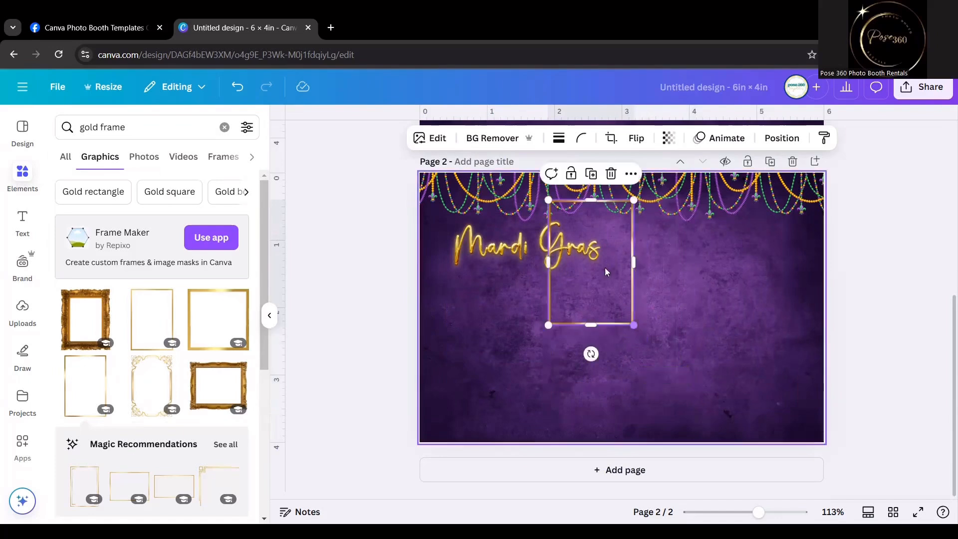
{"action": "left_click_drag", "start_coordinate": [604, 267], "coordinate": [655, 332]}
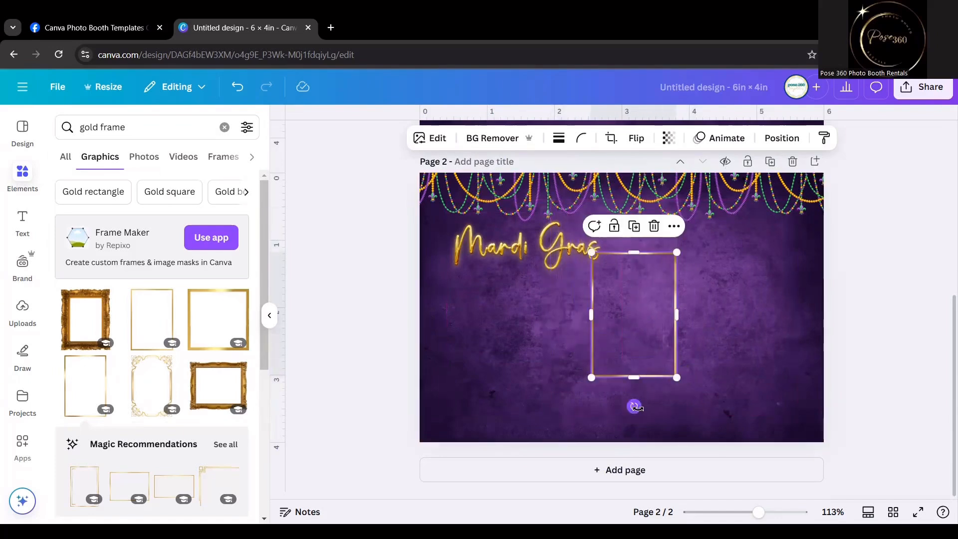
{"action": "left_click_drag", "start_coordinate": [633, 406], "coordinate": [545, 314]}
{"action": "left_click", "coordinate": [552, 314]}
{"action": "left_click", "coordinate": [574, 313]}
{"action": "left_click_drag", "start_coordinate": [640, 307], "coordinate": [696, 252]}
{"action": "left_click_drag", "start_coordinate": [756, 304], "coordinate": [747, 273]}
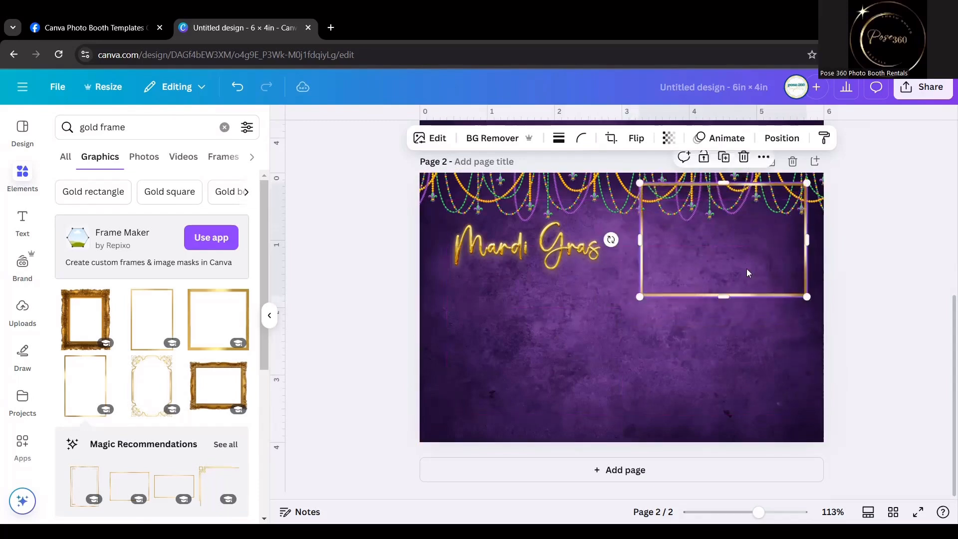
Try two copies of the gold frame in the page's lower-right and lower-left areas, and undo both copies.
{"action": "left_click", "coordinate": [723, 158]}
{"action": "left_click_drag", "start_coordinate": [728, 221], "coordinate": [721, 348]}
{"action": "left_click_drag", "start_coordinate": [728, 250], "coordinate": [727, 256]}
{"action": "left_click", "coordinate": [718, 336]}
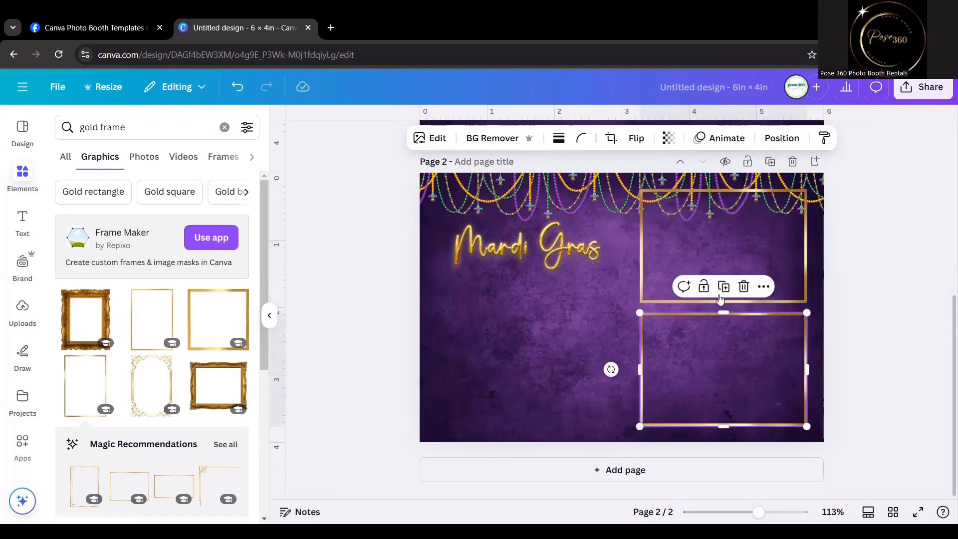
{"action": "left_click", "coordinate": [723, 286]}
{"action": "left_click_drag", "start_coordinate": [736, 381], "coordinate": [527, 368]}
{"action": "left_click", "coordinate": [832, 315]}
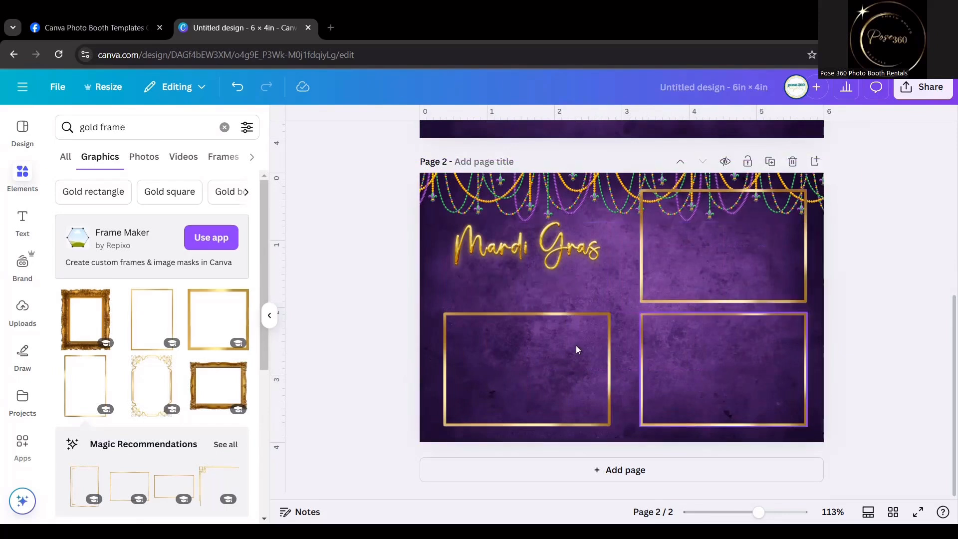
{"action": "key", "text": "ctrl+z"}
{"action": "key", "text": "ctrl+z"}
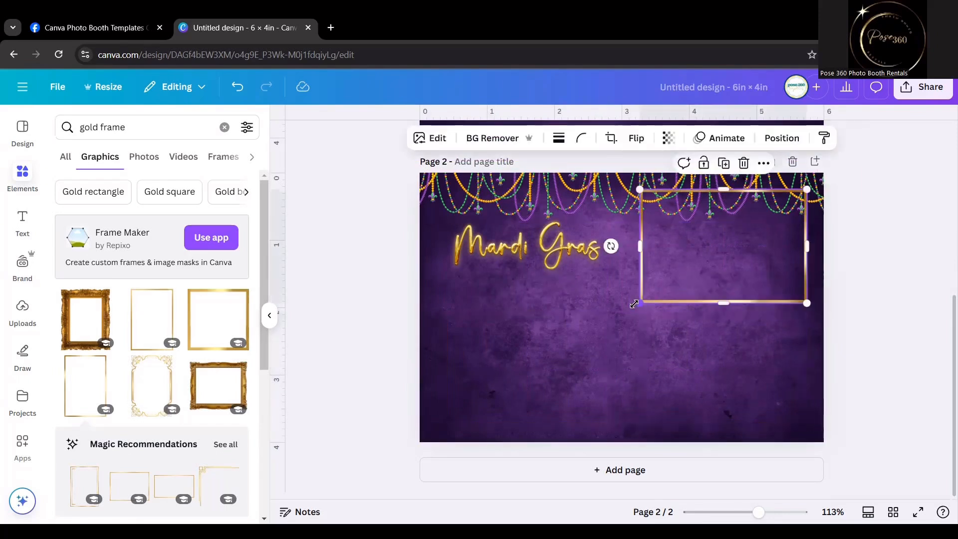
Enlarge the gold frame in the page's upper-right area to about 2.6 in wide and adjust its position.
{"action": "left_click_drag", "start_coordinate": [636, 304], "coordinate": [626, 317]}
{"action": "left_click_drag", "start_coordinate": [693, 274], "coordinate": [691, 269]}
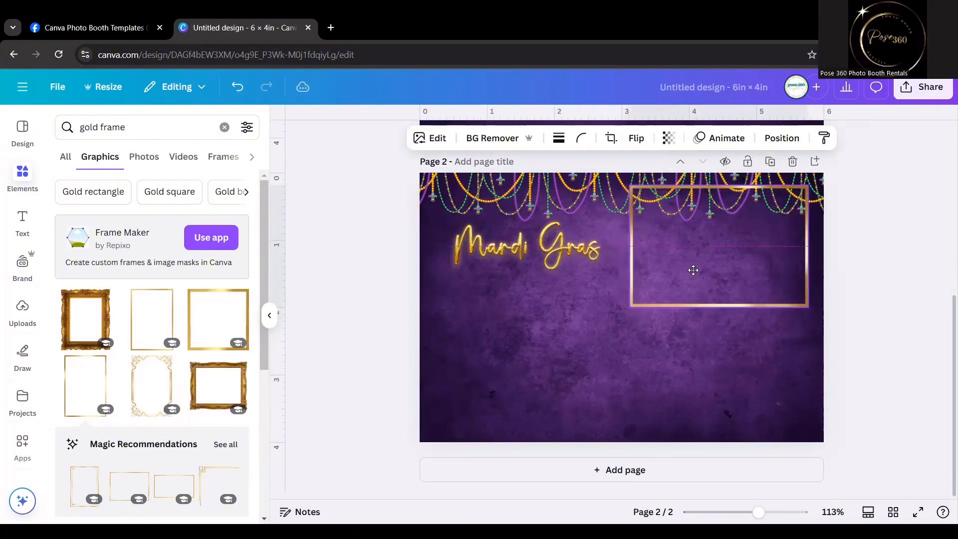
{"action": "left_click", "coordinate": [771, 162]}
{"action": "scroll", "coordinate": [778, 299], "scroll_direction": "up", "scroll_amount": 3}
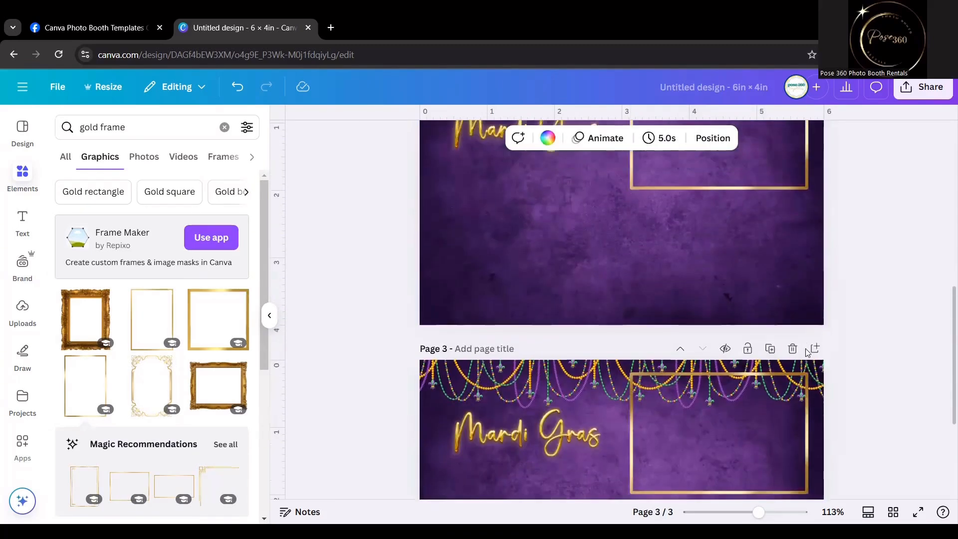
{"action": "left_click", "coordinate": [793, 348]}
Duplicate the upper-right gold frame twice, placing one copy directly below it and the other in the page's lower-left area.
{"action": "left_click", "coordinate": [705, 387]}
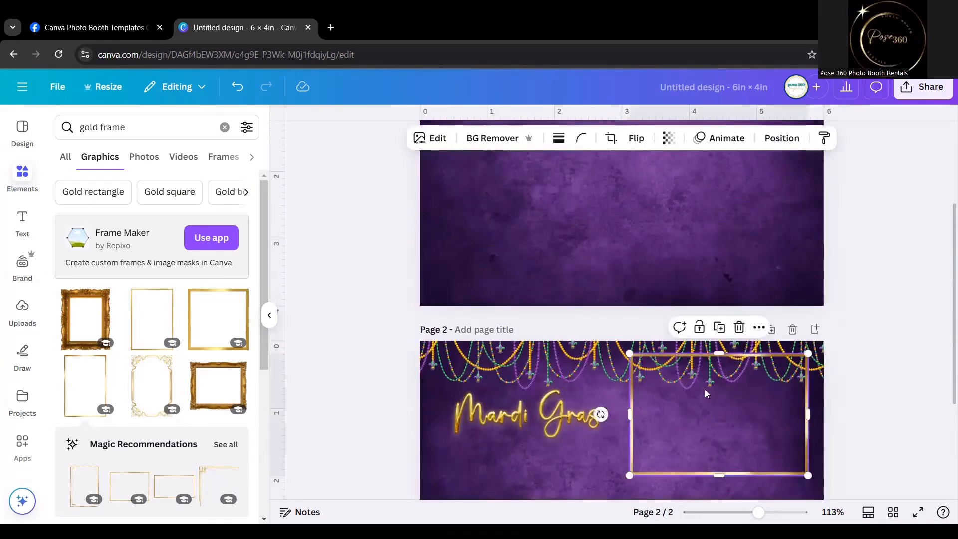
{"action": "scroll", "coordinate": [704, 340], "scroll_direction": "down", "scroll_amount": 4}
{"action": "scroll", "coordinate": [704, 311], "scroll_direction": "up", "scroll_amount": 2}
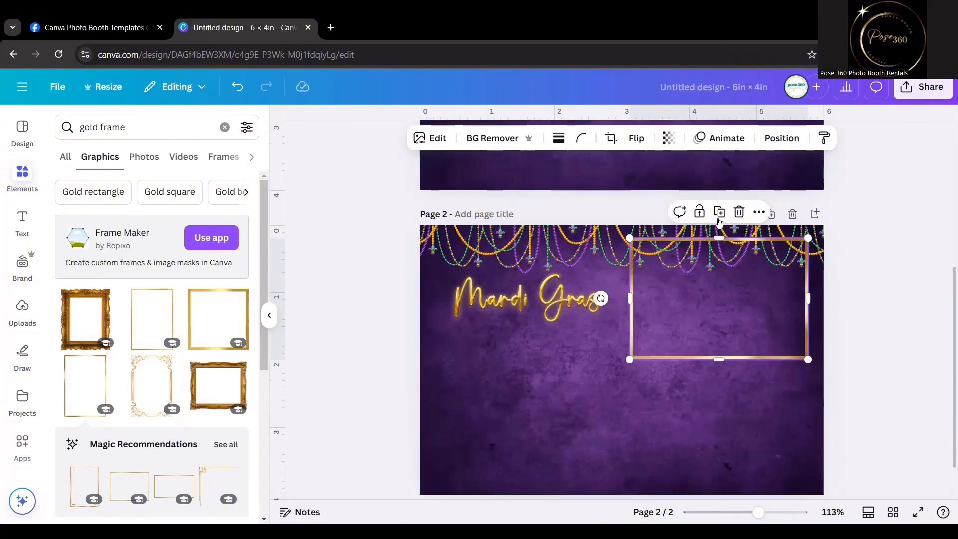
{"action": "left_click", "coordinate": [719, 213]}
{"action": "scroll", "coordinate": [715, 298], "scroll_direction": "down", "scroll_amount": 2}
{"action": "left_click_drag", "start_coordinate": [716, 297], "coordinate": [699, 371]}
{"action": "left_click", "coordinate": [719, 276]}
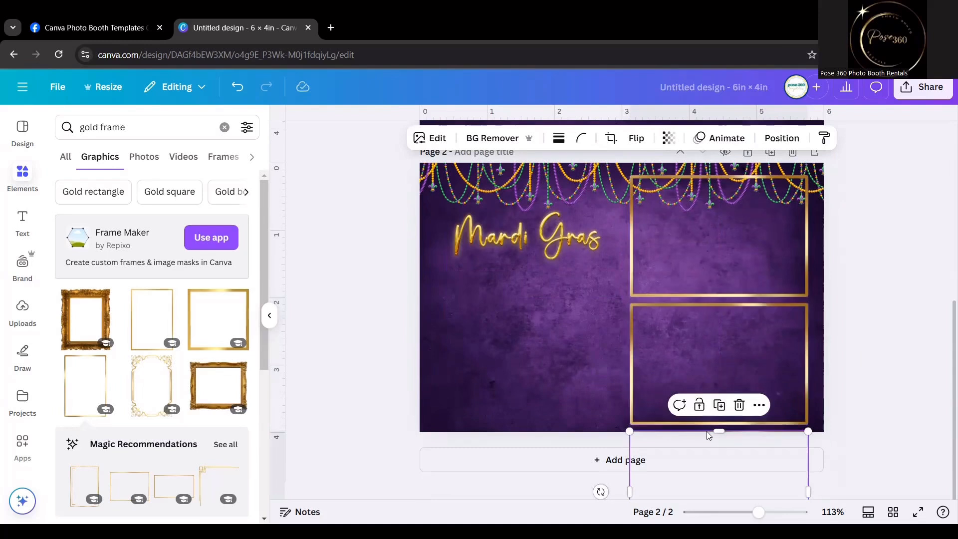
{"action": "left_click_drag", "start_coordinate": [707, 432], "coordinate": [533, 319]}
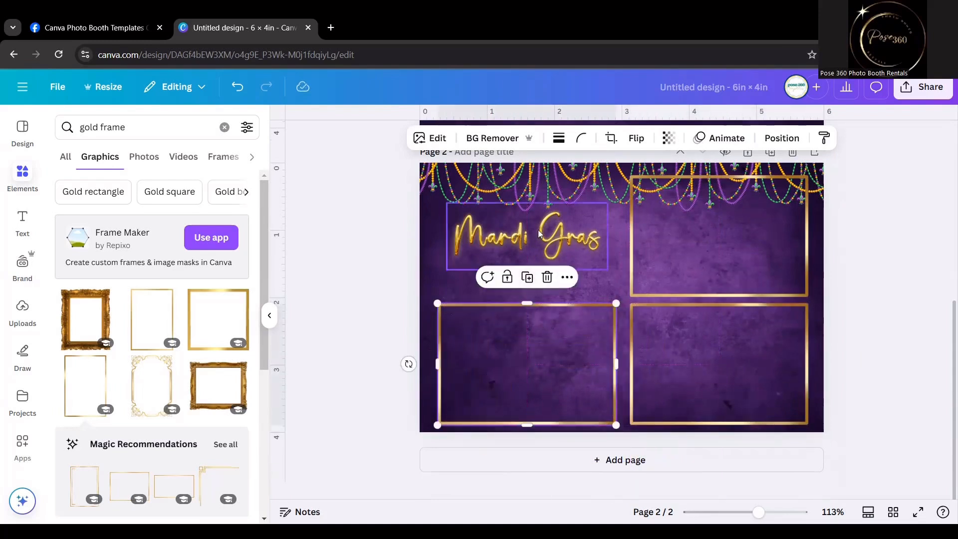
Enlarge the Mardi Gras script slightly to about 2.5 in wide and centre it above the lower-left frame.
{"action": "mouse_move", "coordinate": [535, 227]}
{"action": "left_mouse_down"}
{"action": "mouse_move", "coordinate": [536, 246]}
{"action": "mouse_move", "coordinate": [537, 238]}
{"action": "left_mouse_up"}
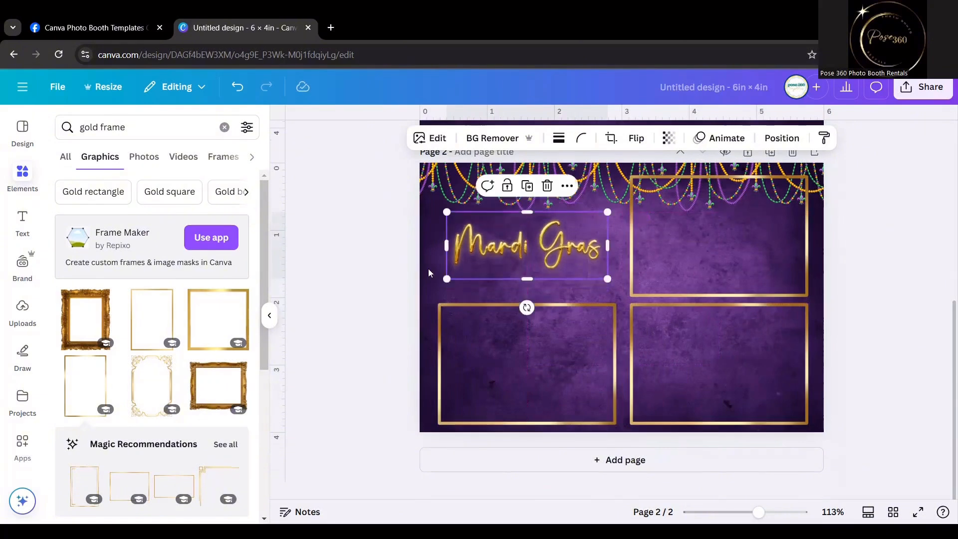
{"action": "left_click", "coordinate": [372, 275]}
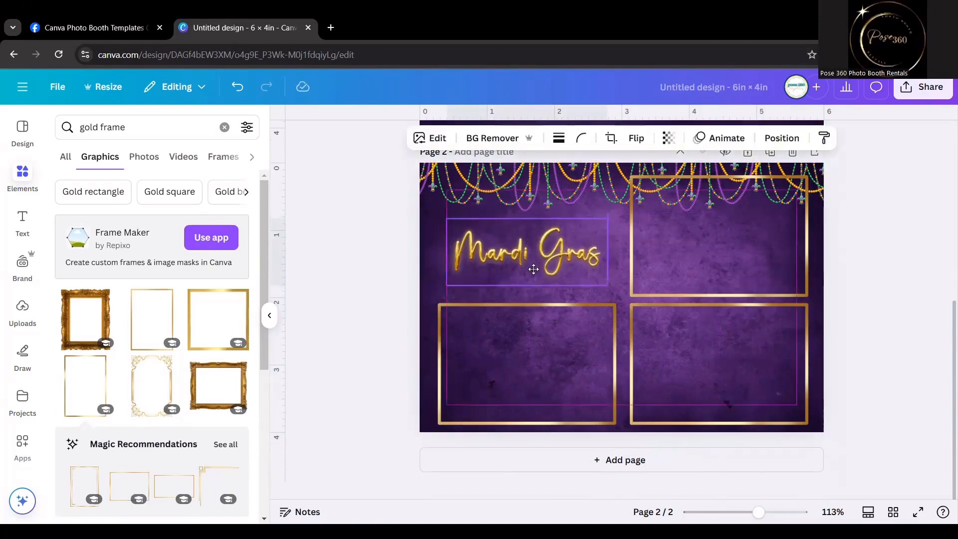
{"action": "left_click", "coordinate": [358, 242]}
{"action": "left_click", "coordinate": [490, 233]}
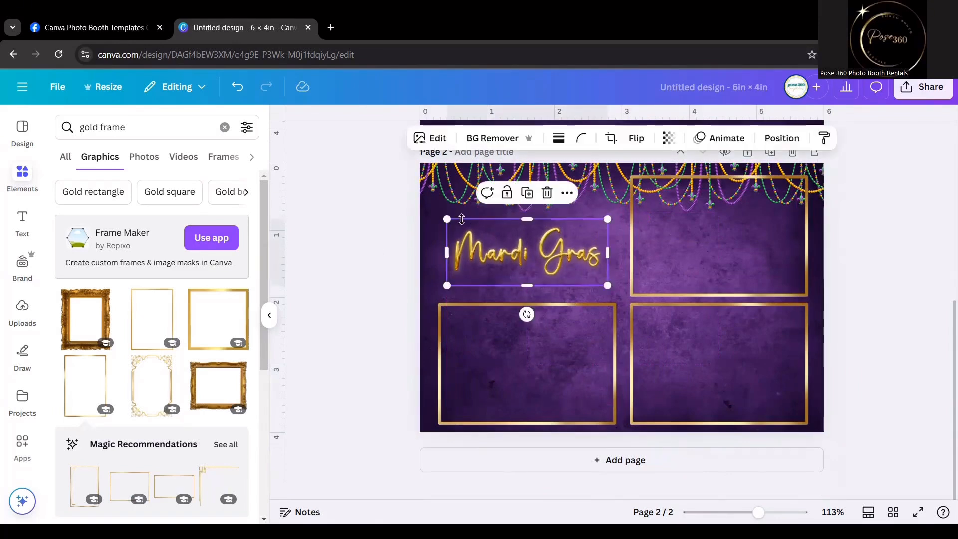
{"action": "left_click_drag", "start_coordinate": [506, 245], "coordinate": [510, 238]}
{"action": "left_click", "coordinate": [385, 239]}
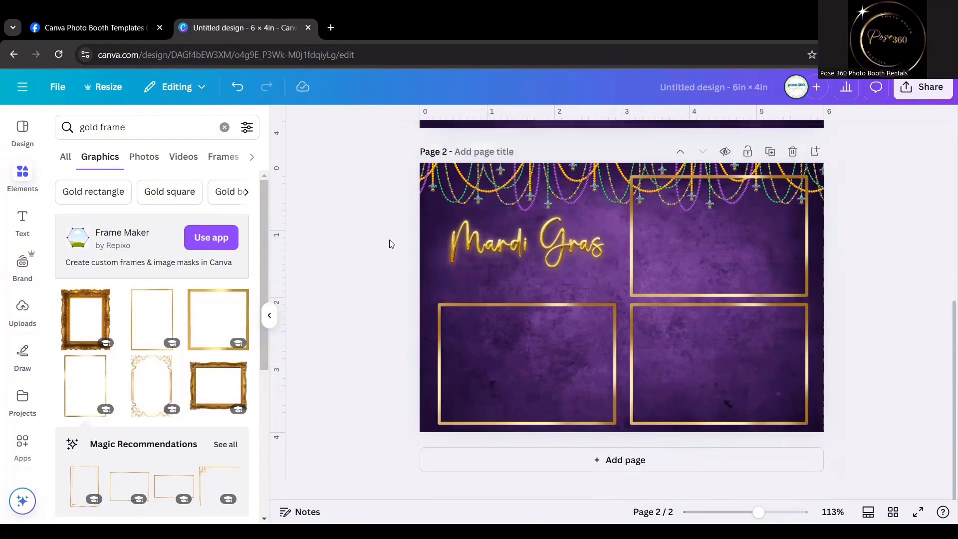
Search the graphics for mardi gras.
{"action": "double_click", "coordinate": [176, 128]}
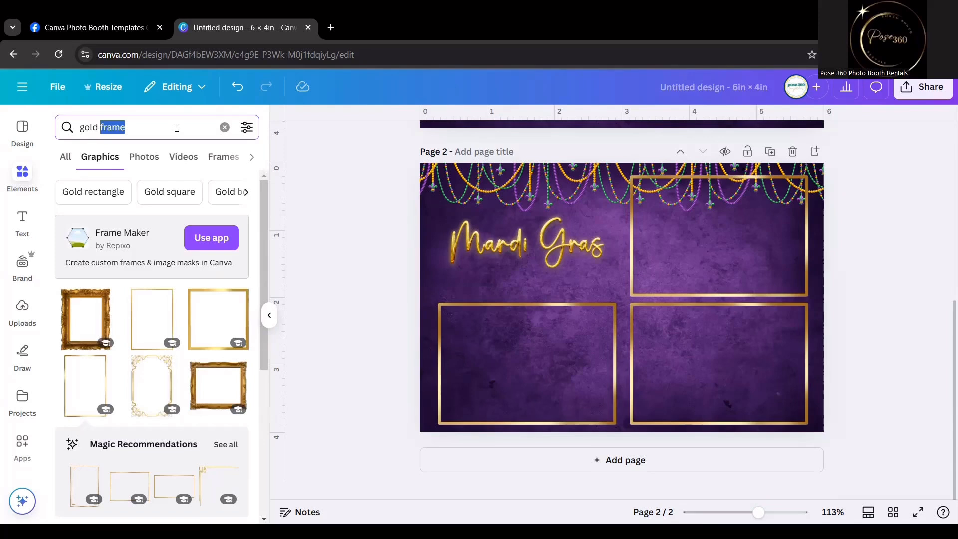
{"action": "key", "text": "BackSpace"}
{"action": "key", "text": "BackSpace"}
{"action": "key", "text": "BackSpace"}
{"action": "key", "text": "BackSpace"}
{"action": "key", "text": "BackSpace"}
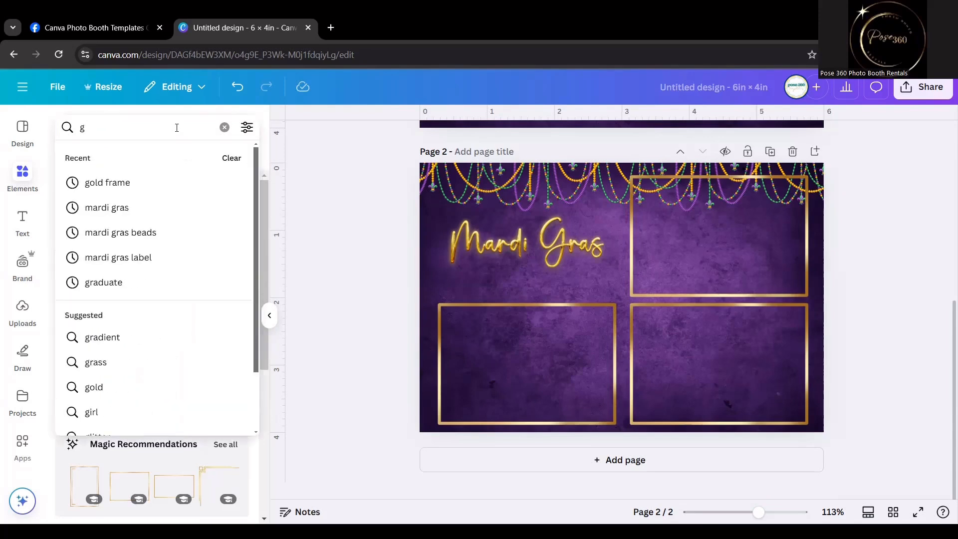
{"action": "key", "text": "BackSpace"}
{"action": "type", "text": "mari"}
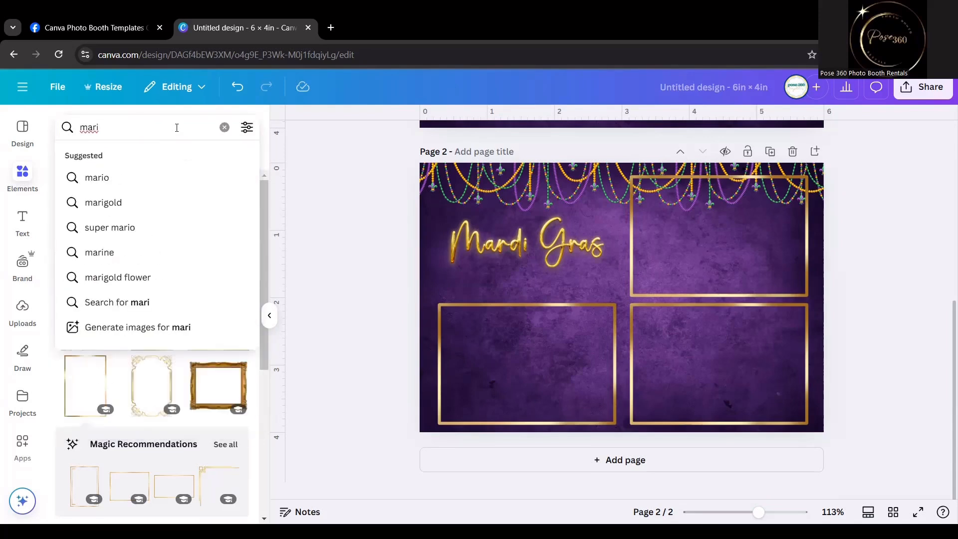
{"action": "key", "text": "BackSpace"}
{"action": "type", "text": "di gras"}
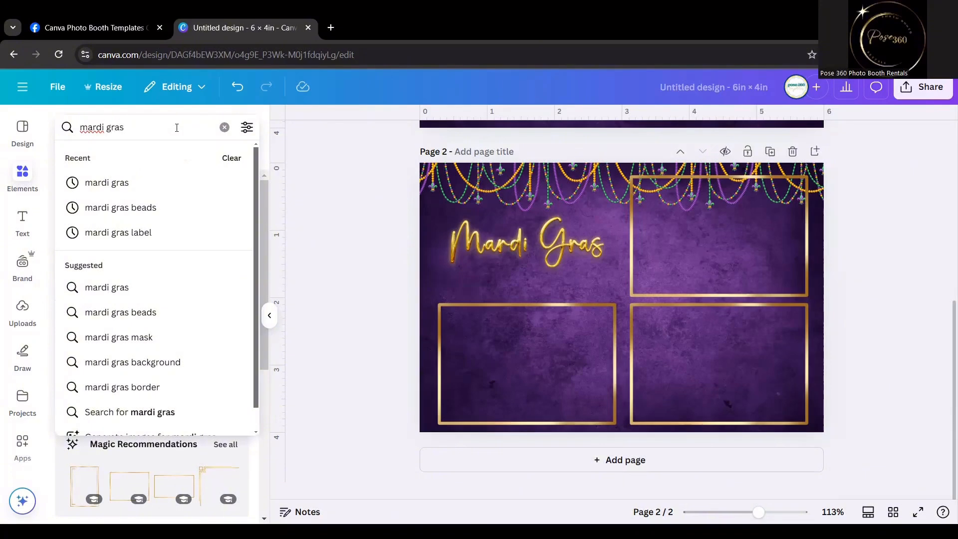
{"action": "key", "text": "Return"}
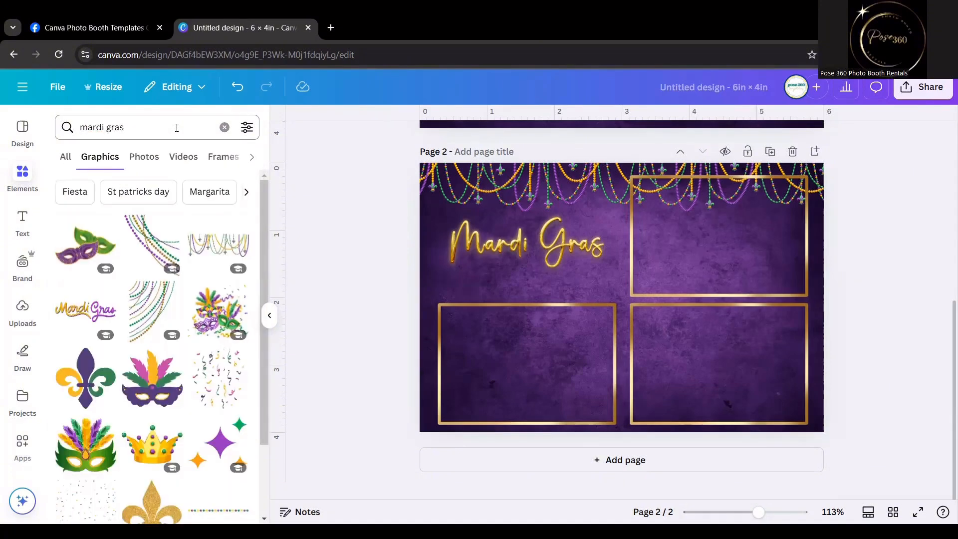
Add the green and purple masks graphic, about 1.1 in wide, just beneath the Mardi Gras script, and raise the script slightly.
{"action": "left_click", "coordinate": [85, 246]}
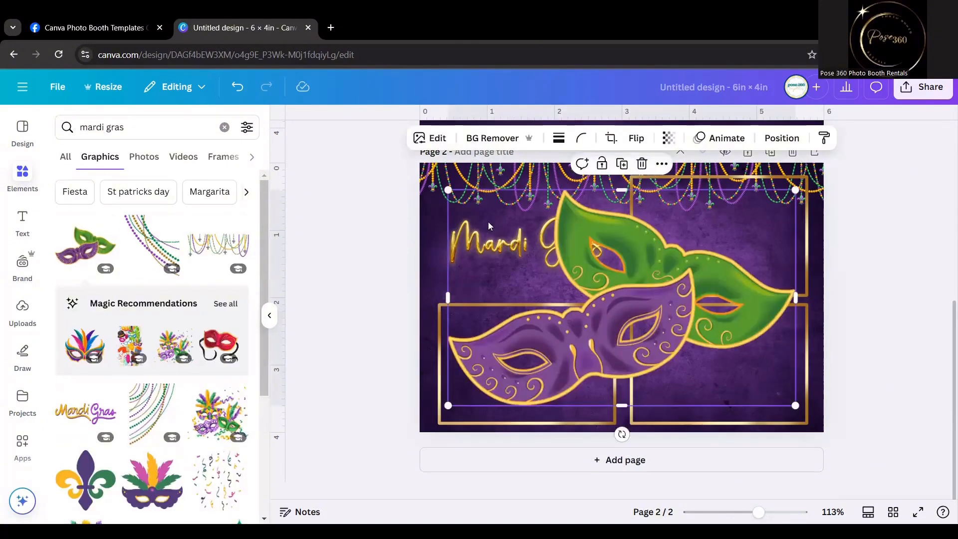
{"action": "left_click_drag", "start_coordinate": [456, 193], "coordinate": [687, 335]}
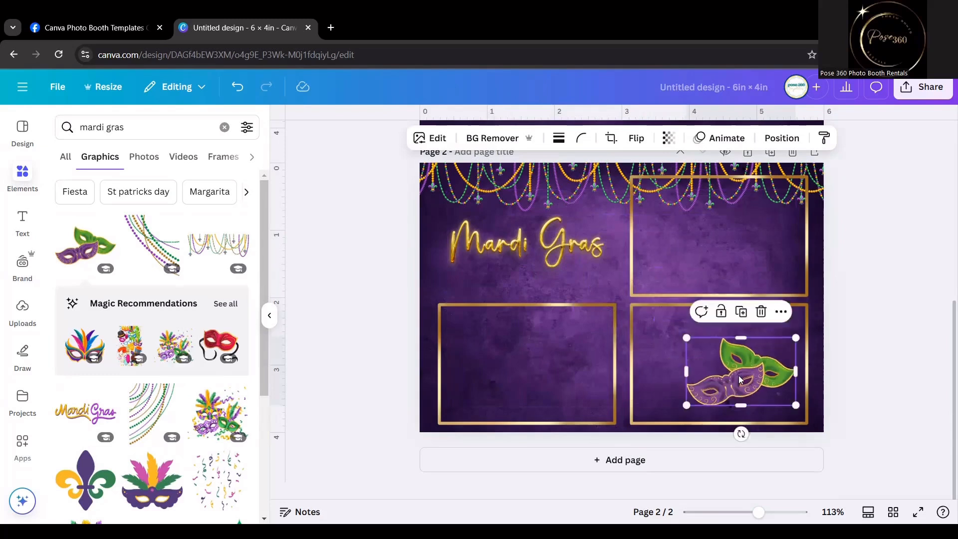
{"action": "left_click_drag", "start_coordinate": [728, 375], "coordinate": [620, 267]}
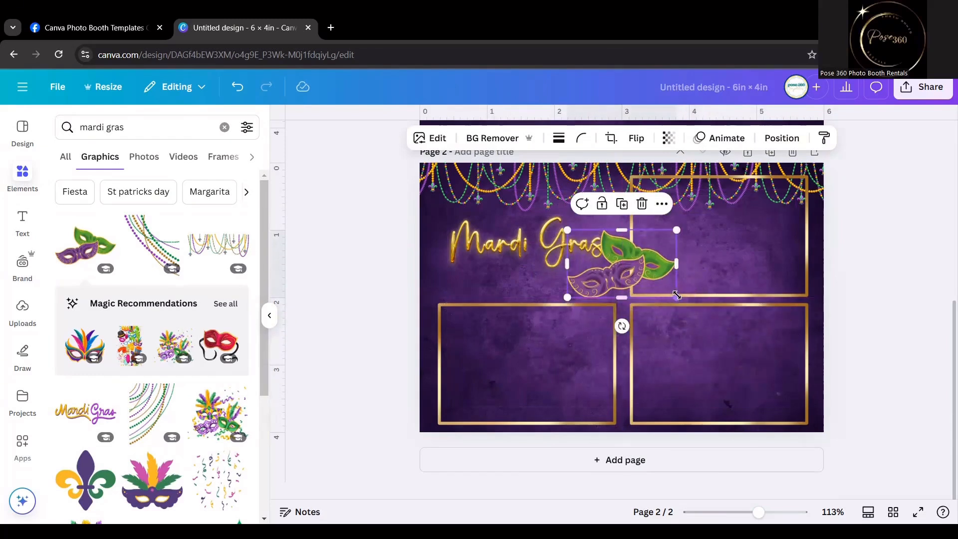
{"action": "left_click_drag", "start_coordinate": [676, 299], "coordinate": [528, 283]}
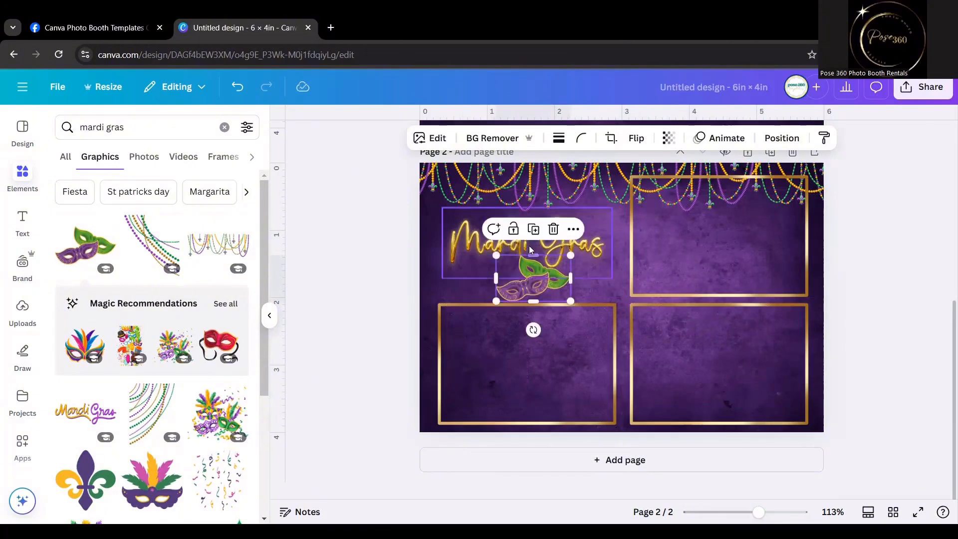
{"action": "left_click", "coordinate": [514, 246]}
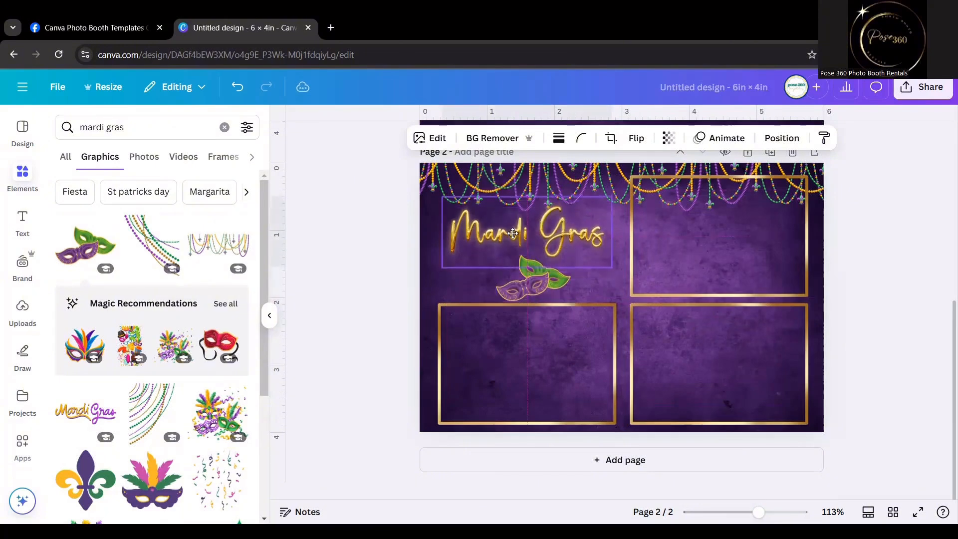
{"action": "left_click", "coordinate": [644, 277]}
{"action": "mouse_move", "coordinate": [540, 286]}
{"action": "left_mouse_down"}
{"action": "mouse_move", "coordinate": [558, 289]}
{"action": "mouse_move", "coordinate": [528, 273]}
{"action": "left_mouse_up"}
{"action": "left_click", "coordinate": [585, 275]}
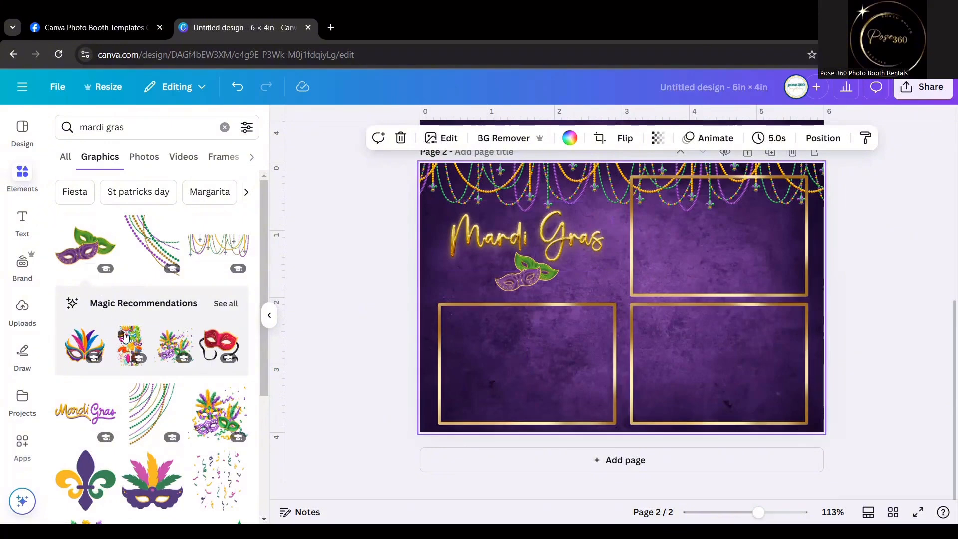
Add the recommended feathered carnival masks graphic, about 0.7 in wide, at the page's right edge between the two right-hand frames.
{"action": "left_click", "coordinate": [168, 352]}
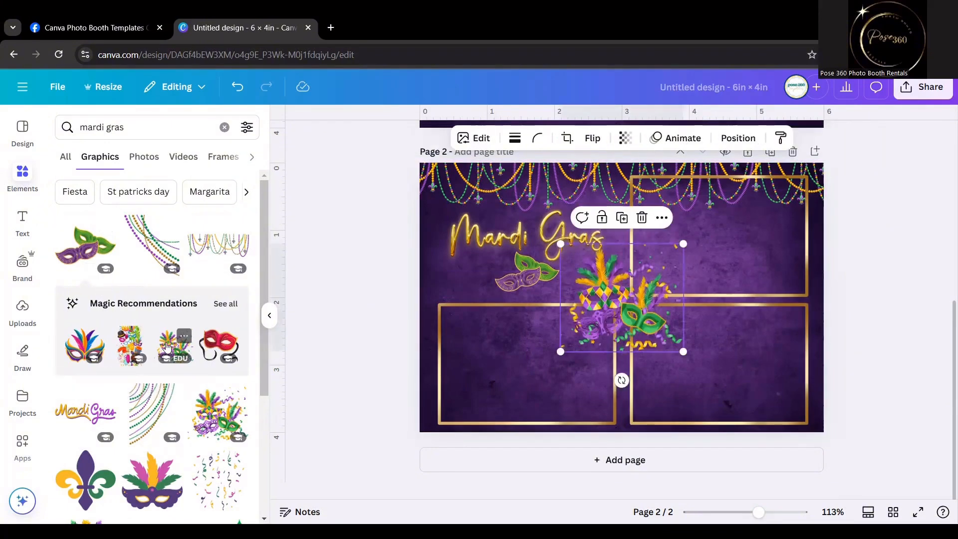
{"action": "left_click", "coordinate": [225, 303]}
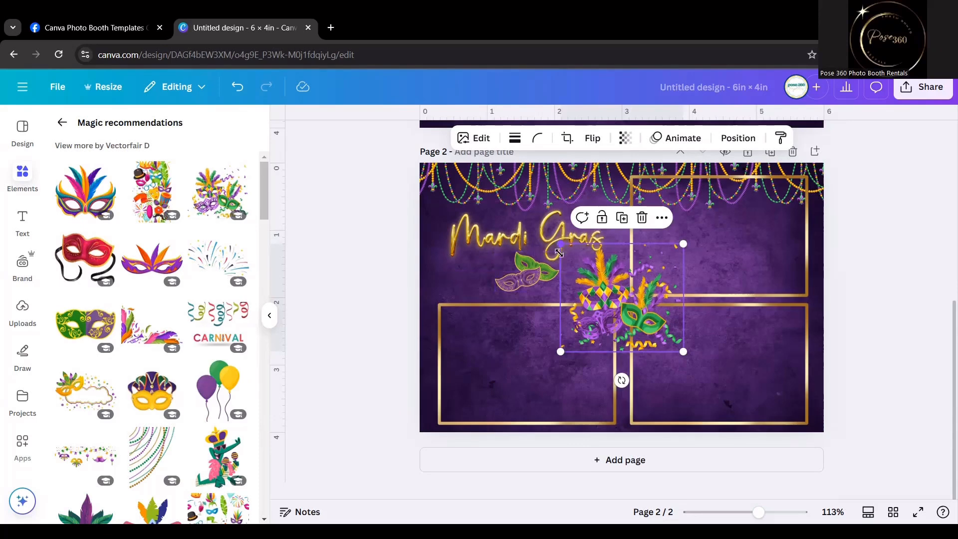
{"action": "left_click_drag", "start_coordinate": [560, 244], "coordinate": [778, 300]}
{"action": "left_click", "coordinate": [854, 305]}
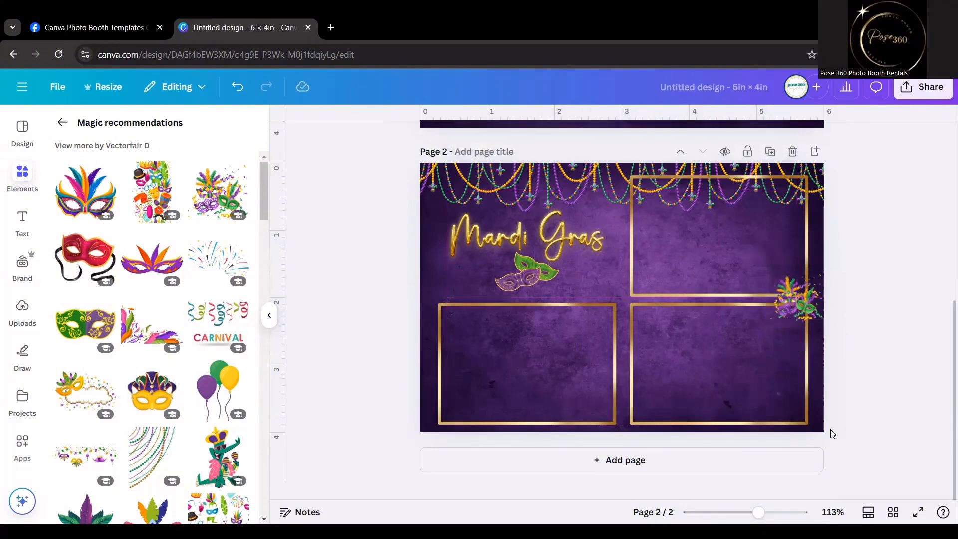
Add the purple, green and yellow balloons graphic, about 0.5 in wide, on the upper-left corner of the lower-left frame.
{"action": "left_click", "coordinate": [211, 392]}
{"action": "left_click_drag", "start_coordinate": [694, 185], "coordinate": [439, 318]}
{"action": "left_click", "coordinate": [373, 357]}
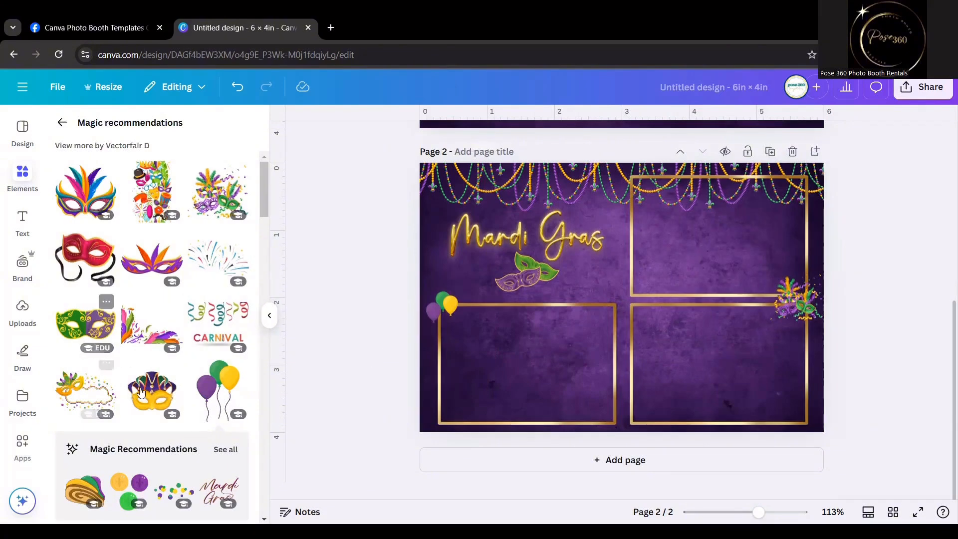
Duplicate the balloons and place the copy on the upper-right corner of the upper-right frame.
{"action": "left_click", "coordinate": [447, 306]}
{"action": "key", "text": "ctrl+d"}
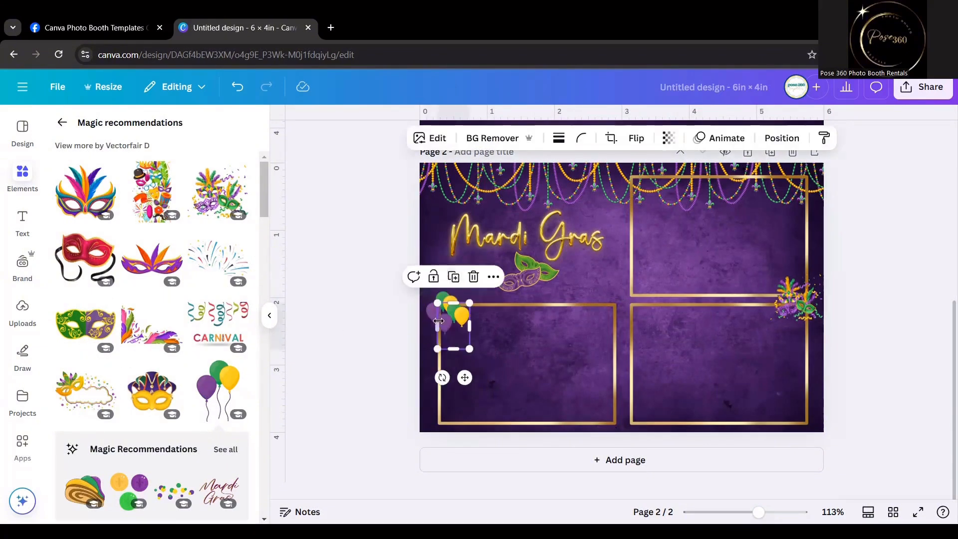
{"action": "left_click_drag", "start_coordinate": [449, 340], "coordinate": [804, 182]}
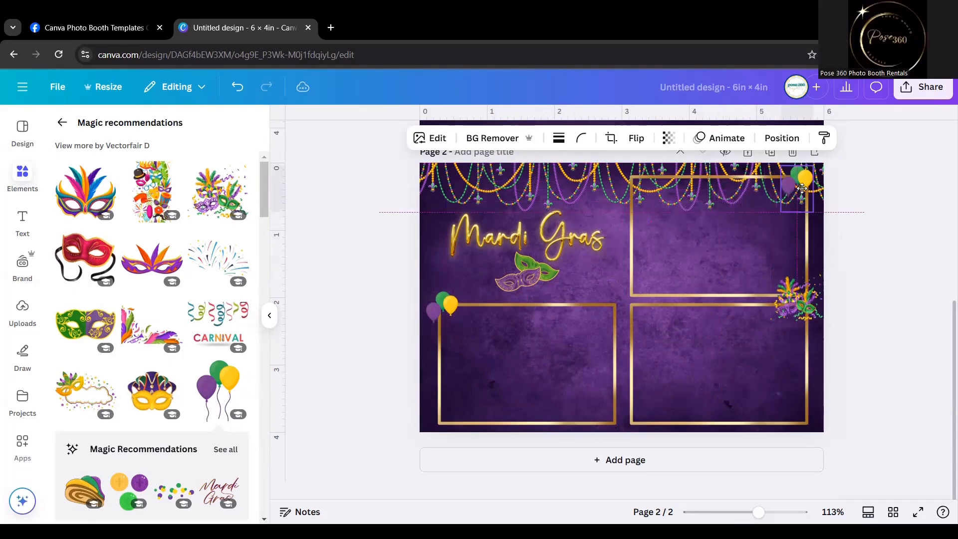
{"action": "left_click", "coordinate": [880, 260]}
{"action": "scroll", "coordinate": [858, 239], "scroll_direction": "up", "scroll_amount": 1}
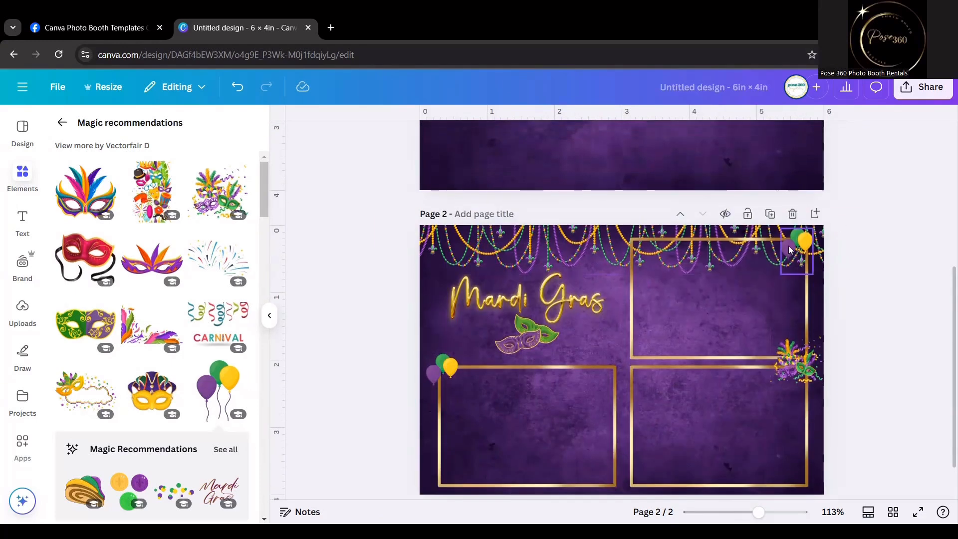
{"action": "left_click_drag", "start_coordinate": [801, 243], "coordinate": [804, 243]}
{"action": "left_click", "coordinate": [898, 246]}
{"action": "scroll", "coordinate": [898, 246], "scroll_direction": "down", "scroll_amount": 1}
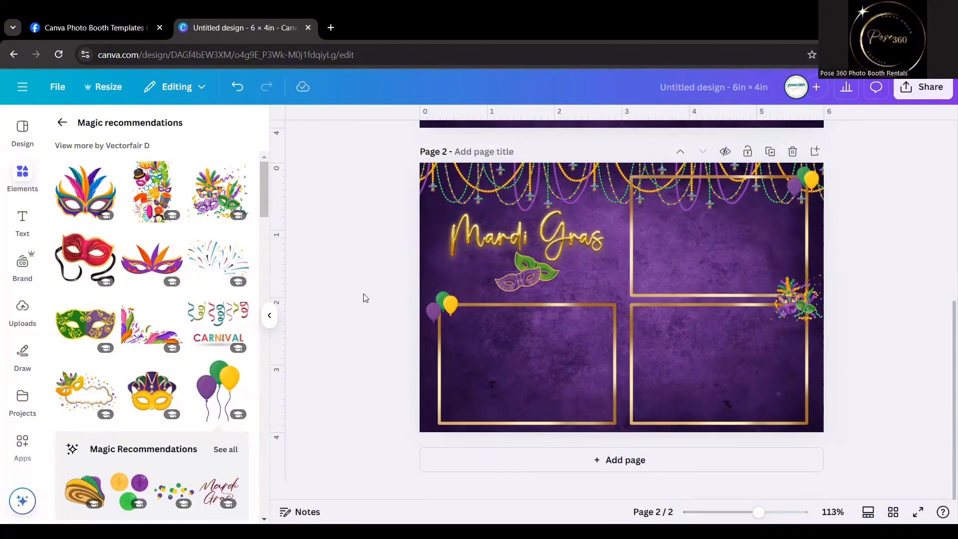
Duplicate the green and purple masks graphic, shrink the copy to about 0.7 in wide, and place it between the two lower frames near the page's bottom.
{"action": "scroll", "coordinate": [153, 326], "scroll_direction": "down", "scroll_amount": 3}
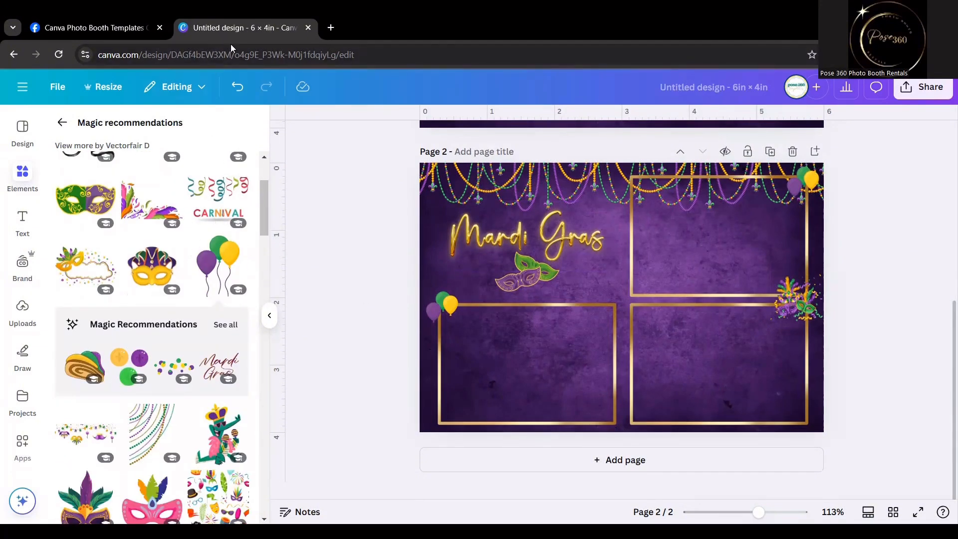
{"action": "left_click", "coordinate": [532, 277]}
{"action": "left_click", "coordinate": [530, 228]}
{"action": "left_click_drag", "start_coordinate": [549, 276], "coordinate": [622, 413]}
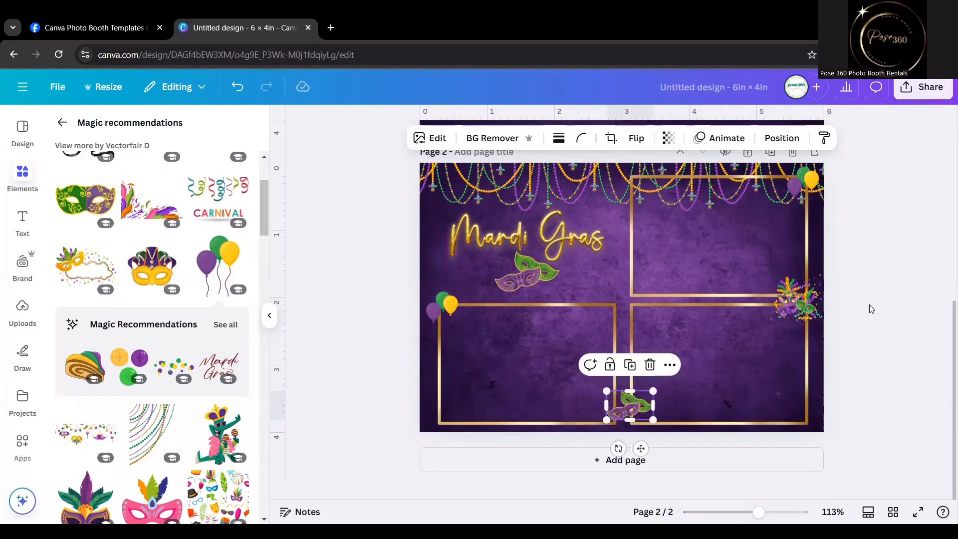
{"action": "left_click", "coordinate": [888, 297]}
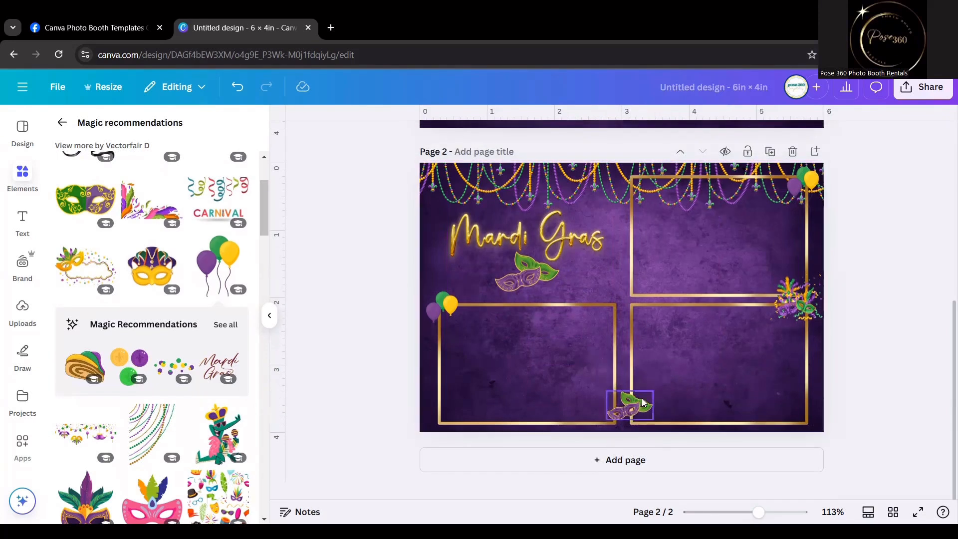
Tilt the small masks copy clockwise and move it higher in the gap between the two lower frames.
{"action": "left_click", "coordinate": [633, 415]}
{"action": "mouse_move", "coordinate": [618, 448]}
{"action": "left_mouse_down"}
{"action": "mouse_move", "coordinate": [609, 428]}
{"action": "mouse_move", "coordinate": [613, 437]}
{"action": "left_mouse_up"}
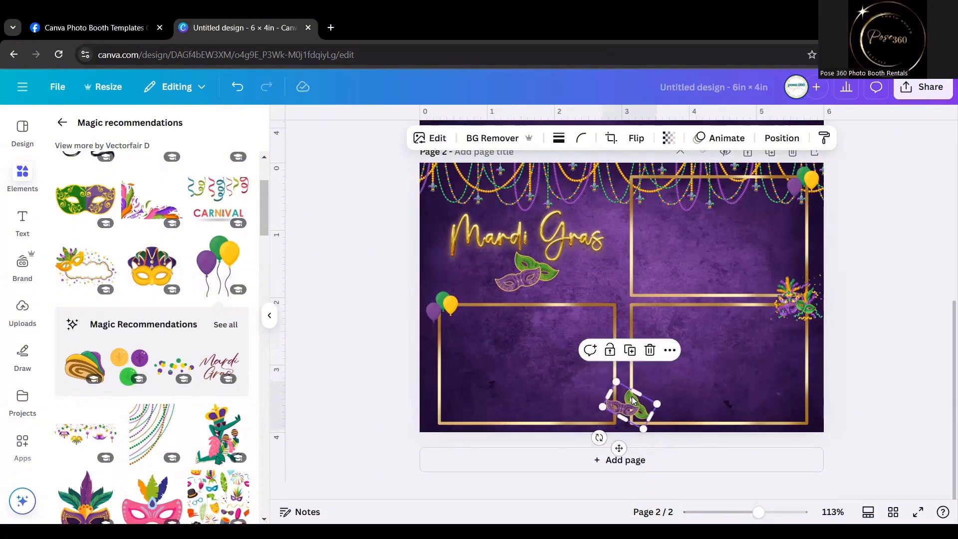
{"action": "left_click_drag", "start_coordinate": [631, 403], "coordinate": [624, 361]}
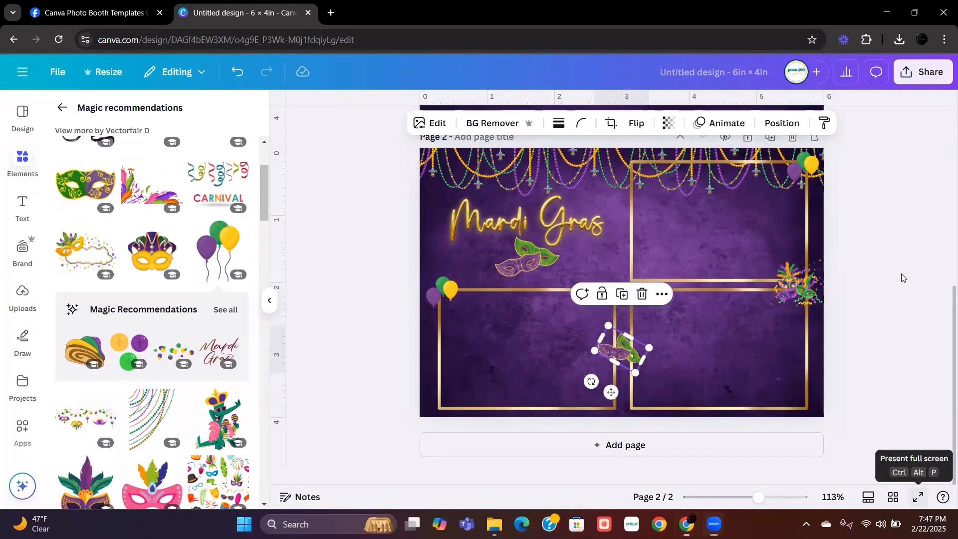
Preview the page full screen, and move the tilted masks copy onto the lower-left corner of the lower-left frame.
{"action": "key", "text": "ctrl+alt+p"}
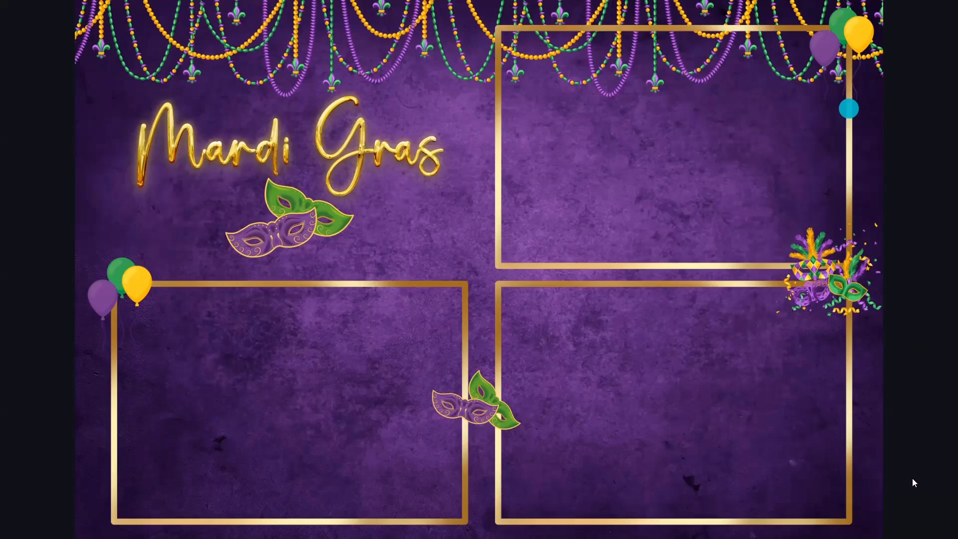
{"action": "key", "text": "Escape"}
{"action": "left_click_drag", "start_coordinate": [621, 403], "coordinate": [446, 457]}
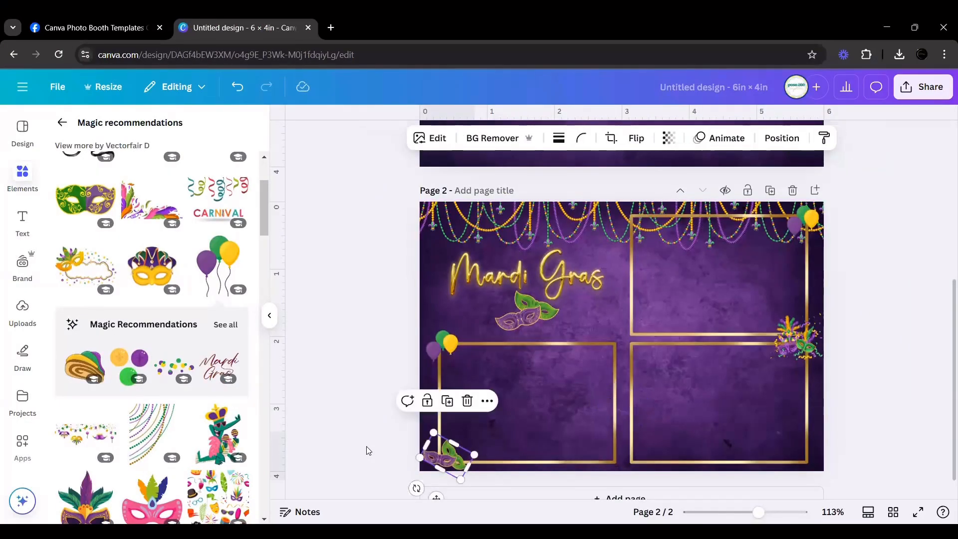
{"action": "left_click", "coordinate": [353, 398]}
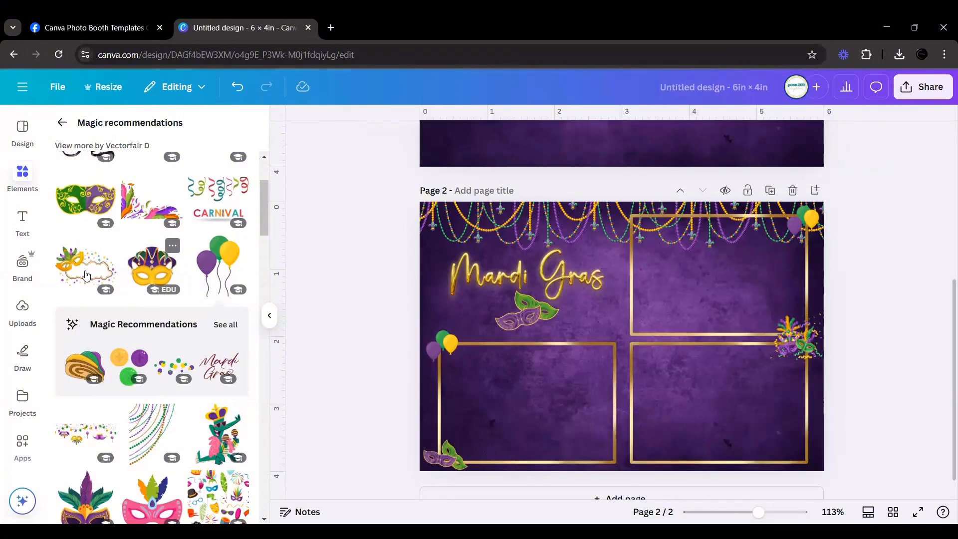
Try the recommended gold, purple and green coins graphic between the lower frames.
{"action": "scroll", "coordinate": [132, 362], "scroll_direction": "down", "scroll_amount": 1}
{"action": "left_click", "coordinate": [129, 305]}
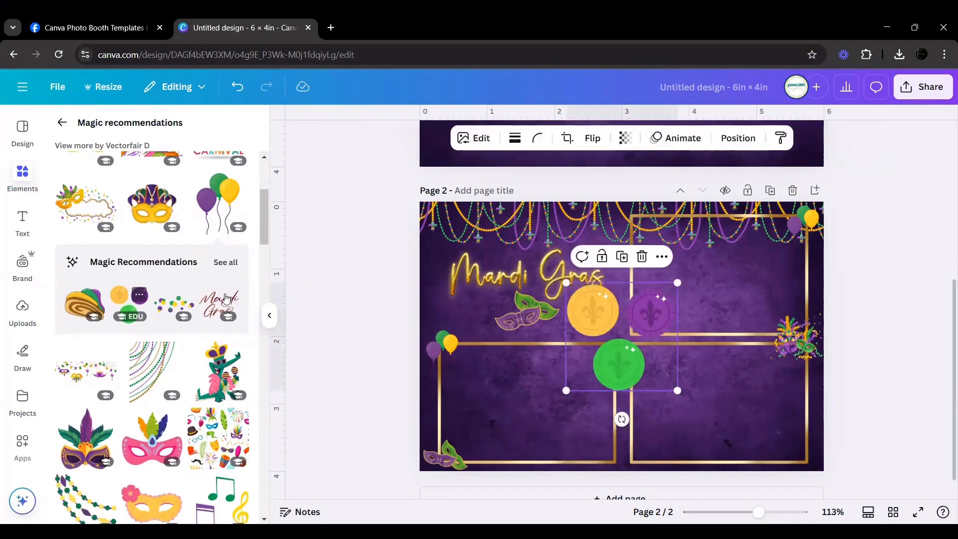
{"action": "left_click_drag", "start_coordinate": [677, 283], "coordinate": [633, 457]}
{"action": "left_click", "coordinate": [654, 418]}
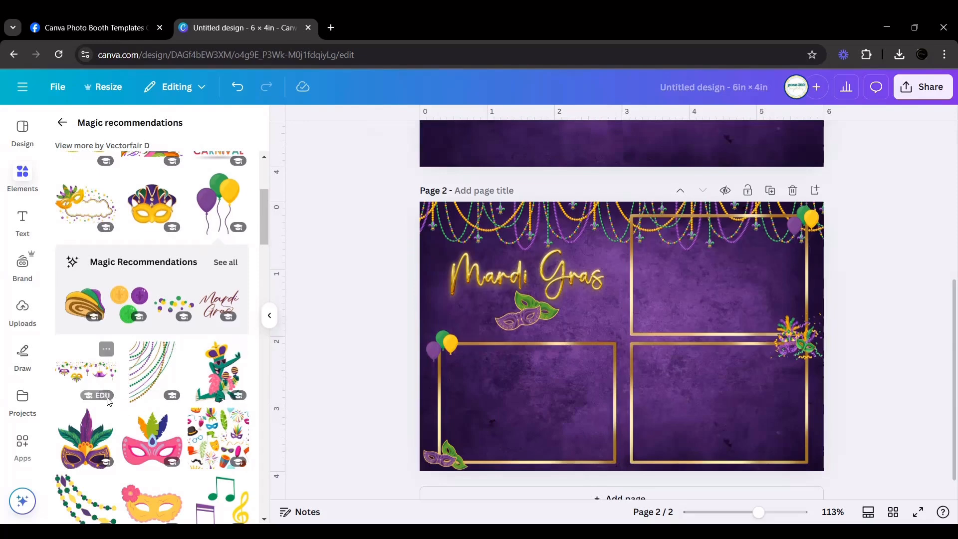
Return to the mardi gras graphics results and examine them for another small decoration.
{"action": "scroll", "coordinate": [133, 377], "scroll_direction": "up", "scroll_amount": 3}
{"action": "scroll", "coordinate": [135, 375], "scroll_direction": "down", "scroll_amount": 2}
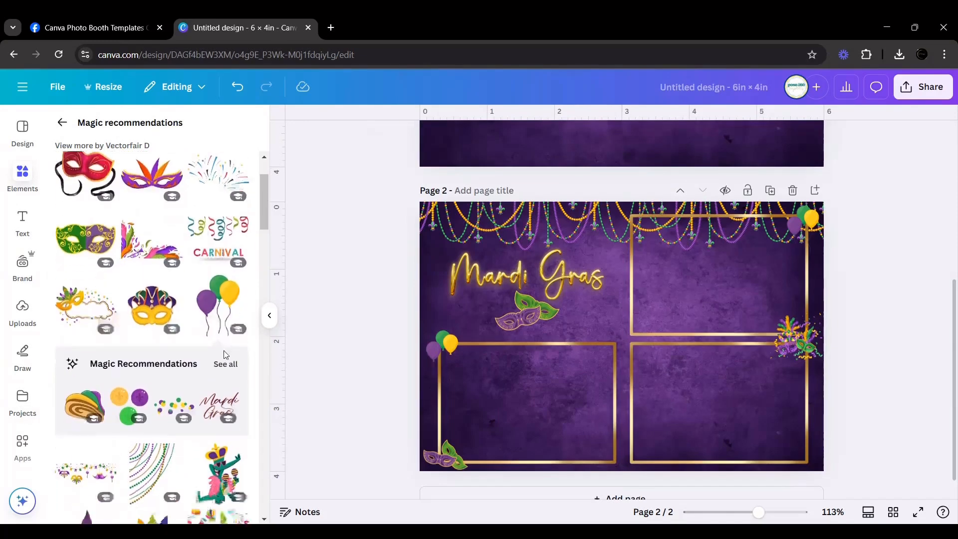
{"action": "scroll", "coordinate": [190, 334], "scroll_direction": "up", "scroll_amount": 3}
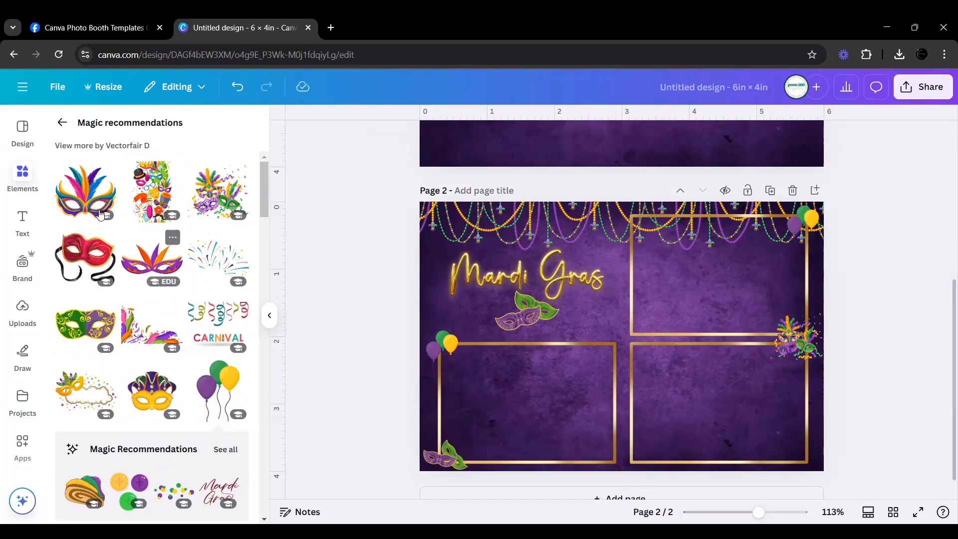
{"action": "left_click", "coordinate": [62, 122]}
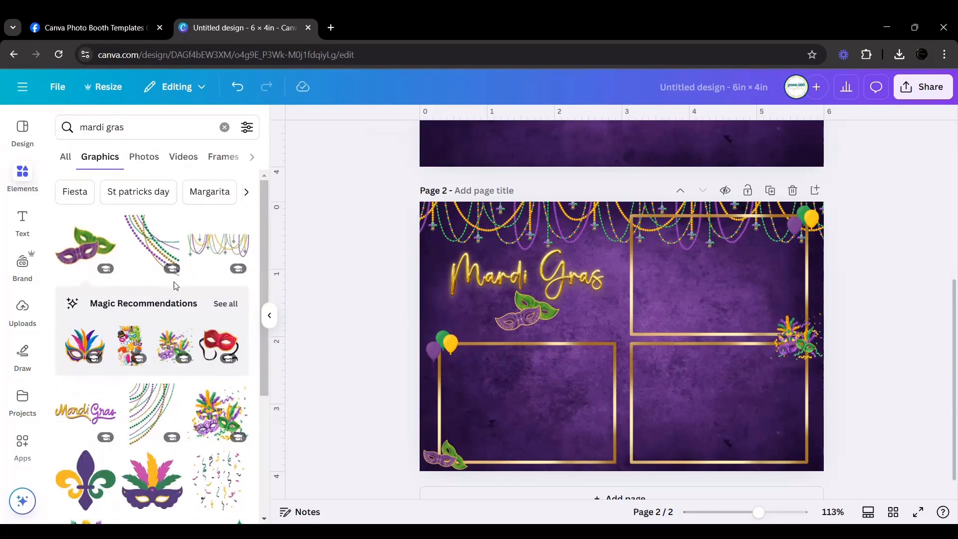
{"action": "scroll", "coordinate": [175, 287], "scroll_direction": "down", "scroll_amount": 4}
{"action": "scroll", "coordinate": [179, 294], "scroll_direction": "down", "scroll_amount": 2}
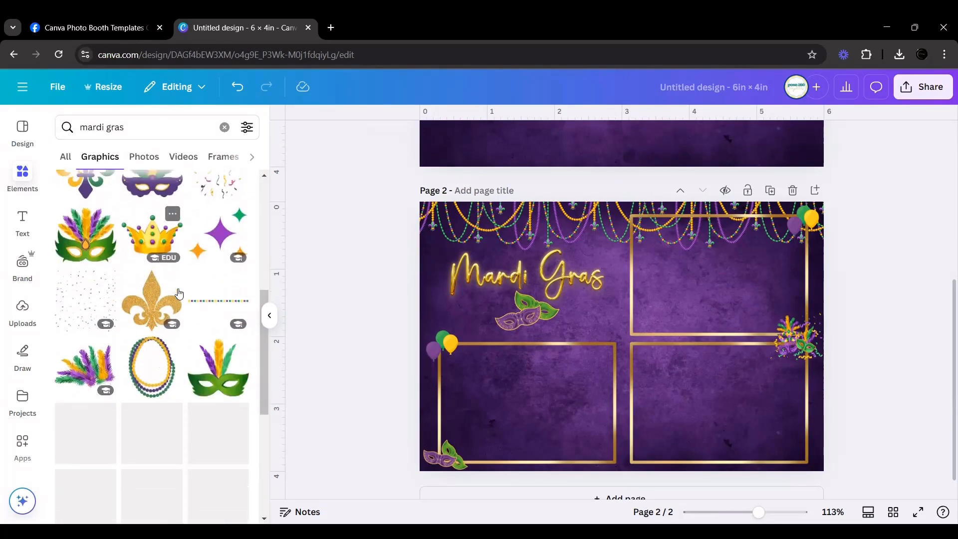
{"action": "scroll", "coordinate": [180, 294], "scroll_direction": "down", "scroll_amount": 4}
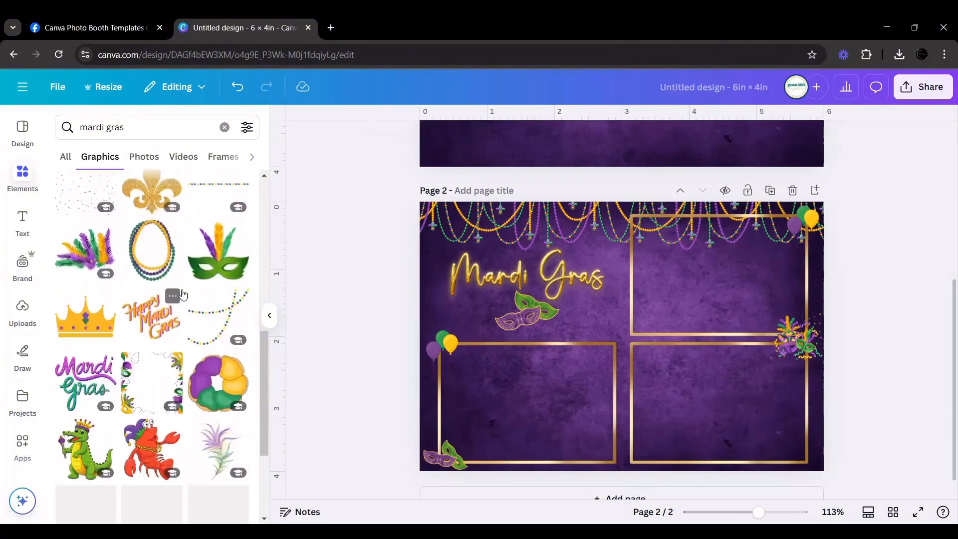
{"action": "scroll", "coordinate": [180, 299], "scroll_direction": "up", "scroll_amount": 4}
Add the green, purple and orange sparkles graphic, about 0.65 in wide, beneath the end of the Mardi Gras script.
{"action": "left_click", "coordinate": [224, 227]}
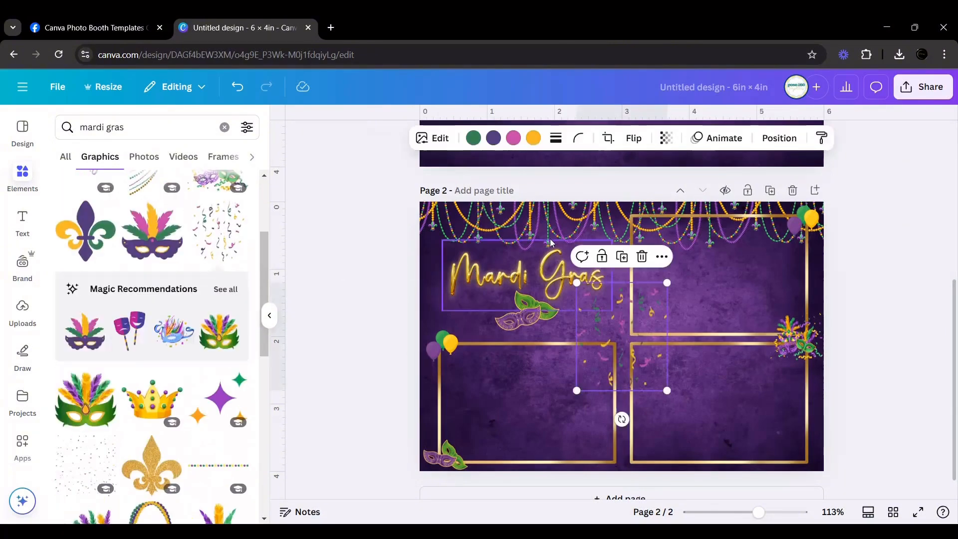
{"action": "left_click", "coordinate": [640, 257]}
{"action": "left_click", "coordinate": [218, 400]}
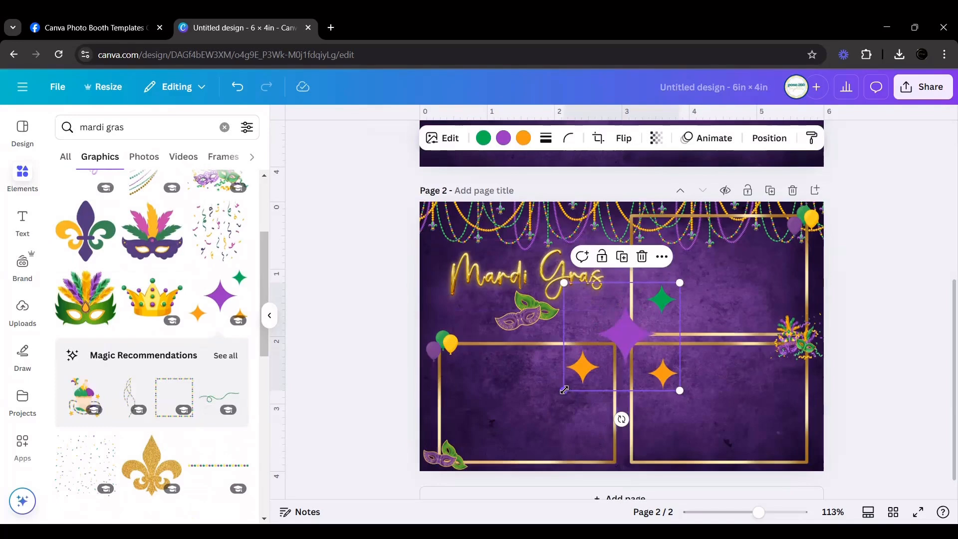
{"action": "left_click_drag", "start_coordinate": [564, 390], "coordinate": [630, 330]}
{"action": "left_click_drag", "start_coordinate": [659, 310], "coordinate": [610, 316]}
{"action": "left_click", "coordinate": [873, 297]}
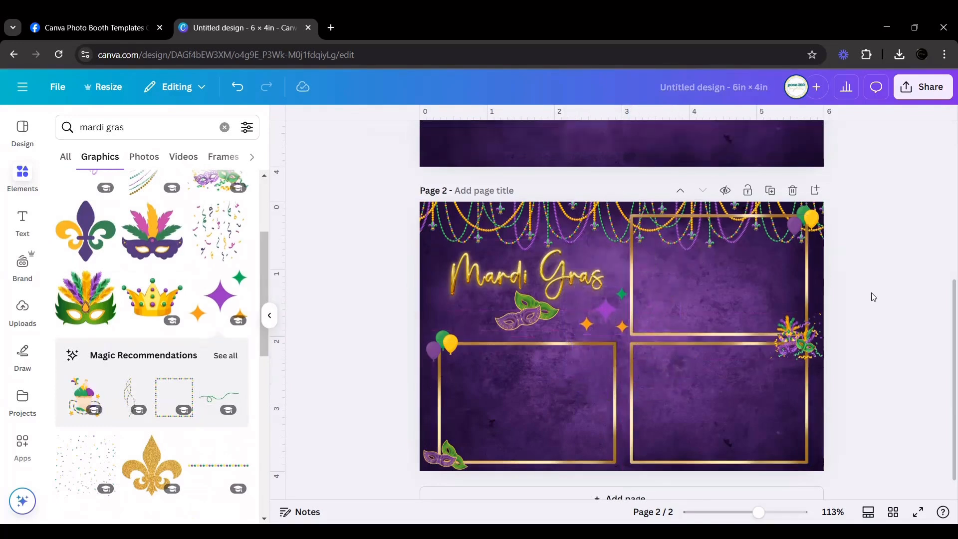
{"action": "left_click", "coordinate": [614, 318]}
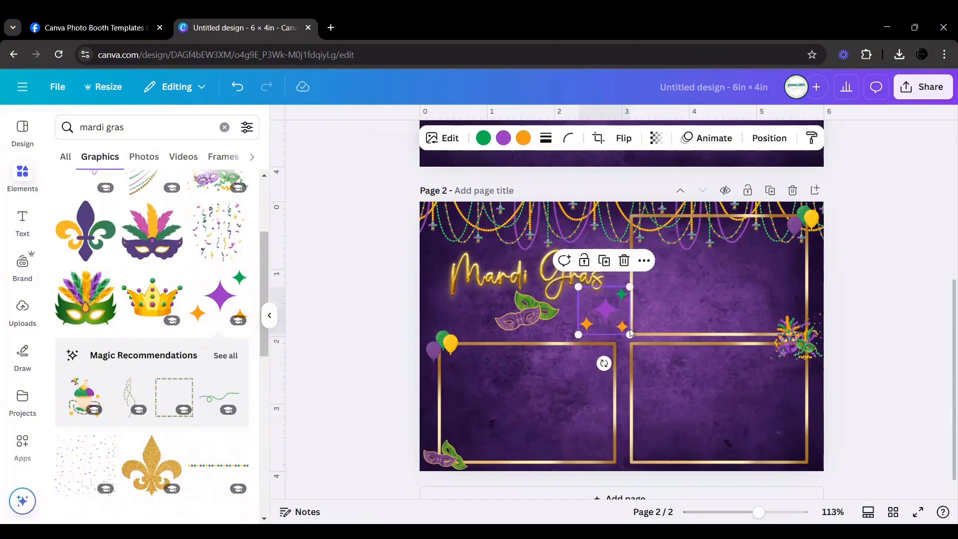
{"action": "left_click_drag", "start_coordinate": [629, 334], "coordinate": [606, 315]}
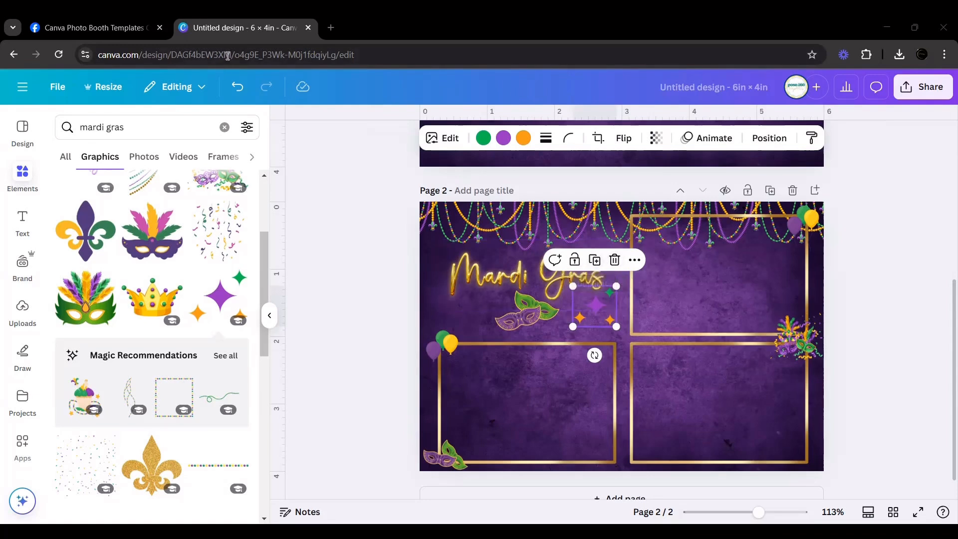
Duplicate the sparkles, flip the copy horizontally and vertically, and place it above the start of the Mardi Gras script.
{"action": "left_click", "coordinate": [595, 259]}
{"action": "left_click_drag", "start_coordinate": [594, 306], "coordinate": [426, 269]}
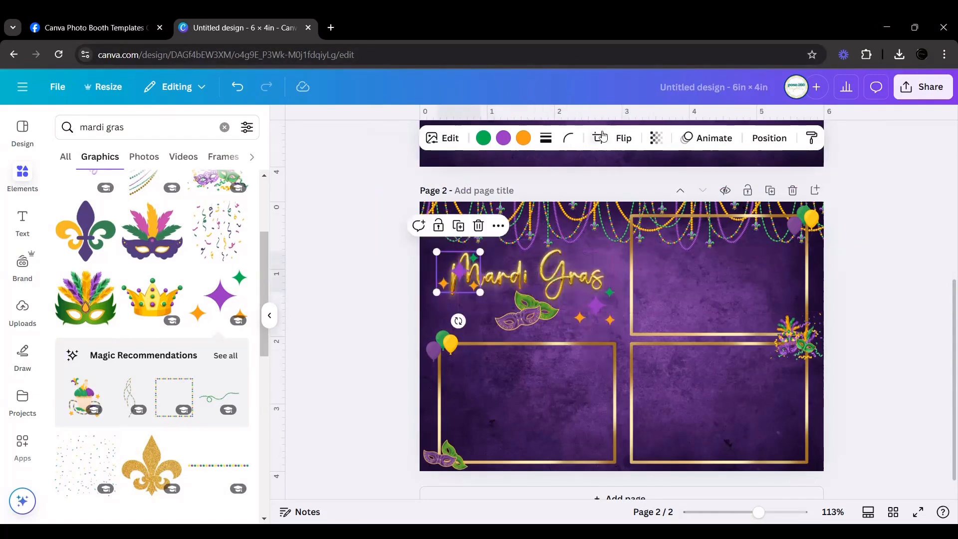
{"action": "left_click", "coordinate": [624, 138]}
{"action": "left_click", "coordinate": [609, 194]}
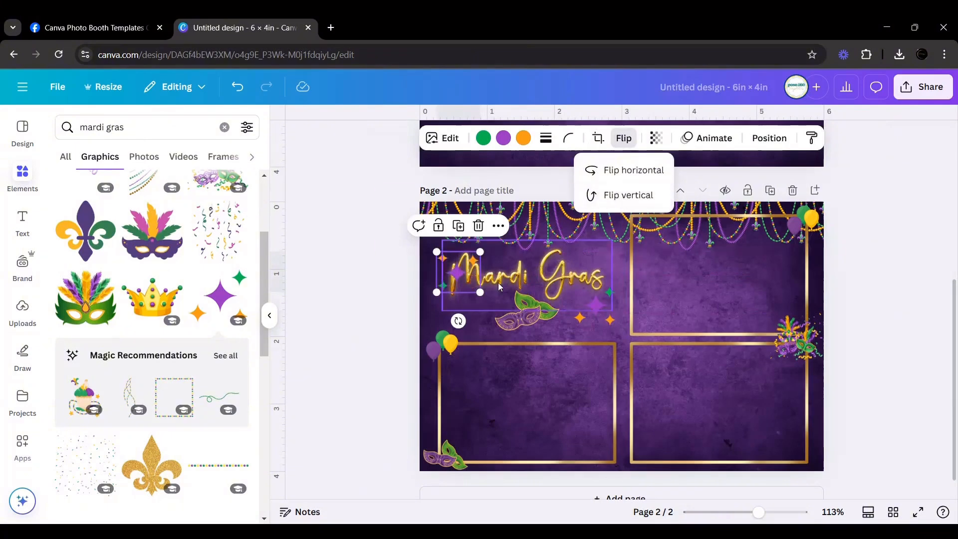
{"action": "left_click_drag", "start_coordinate": [468, 268], "coordinate": [460, 237]}
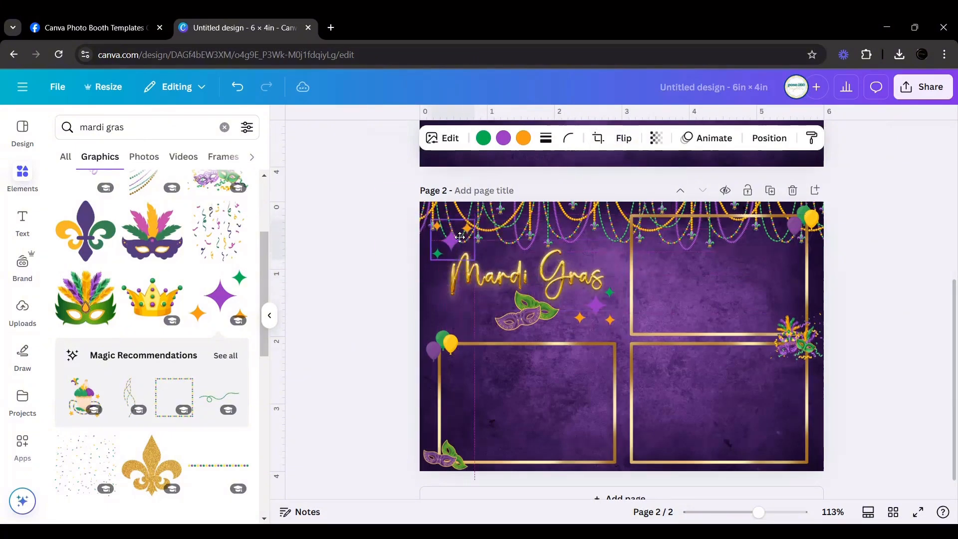
{"action": "left_click", "coordinate": [398, 260]}
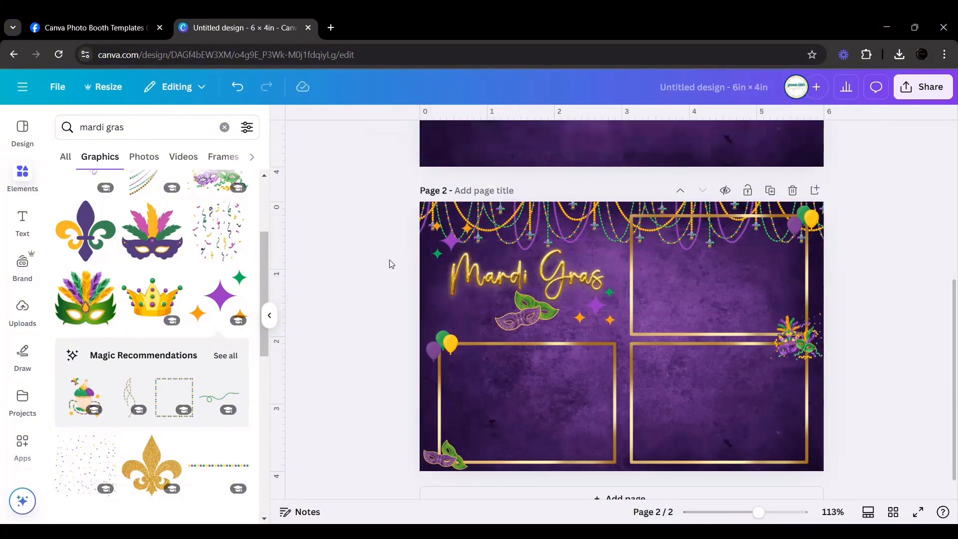
Try the sparkles copy beneath the start of the script, beside the masks, flipped vertically.
{"action": "left_click_drag", "start_coordinate": [454, 241], "coordinate": [470, 311]}
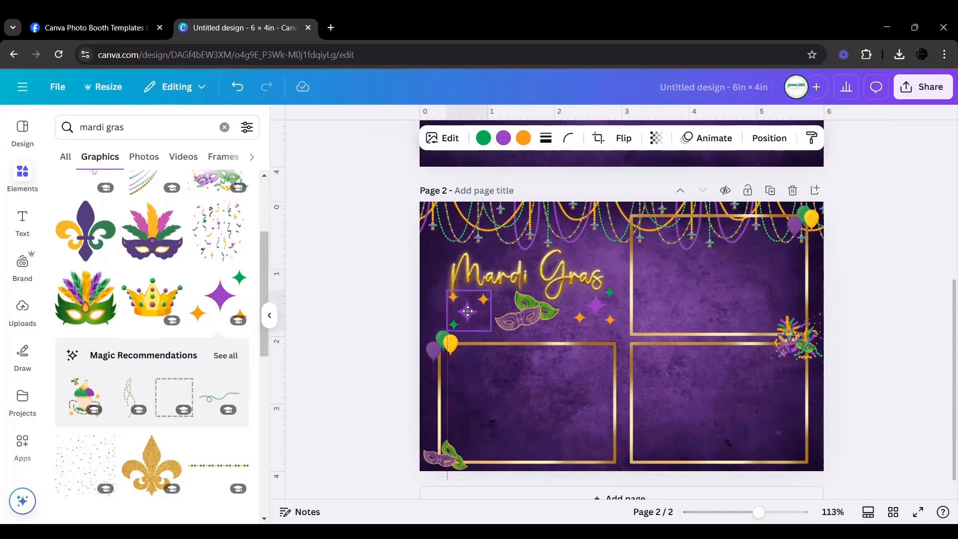
{"action": "left_click", "coordinate": [623, 138]}
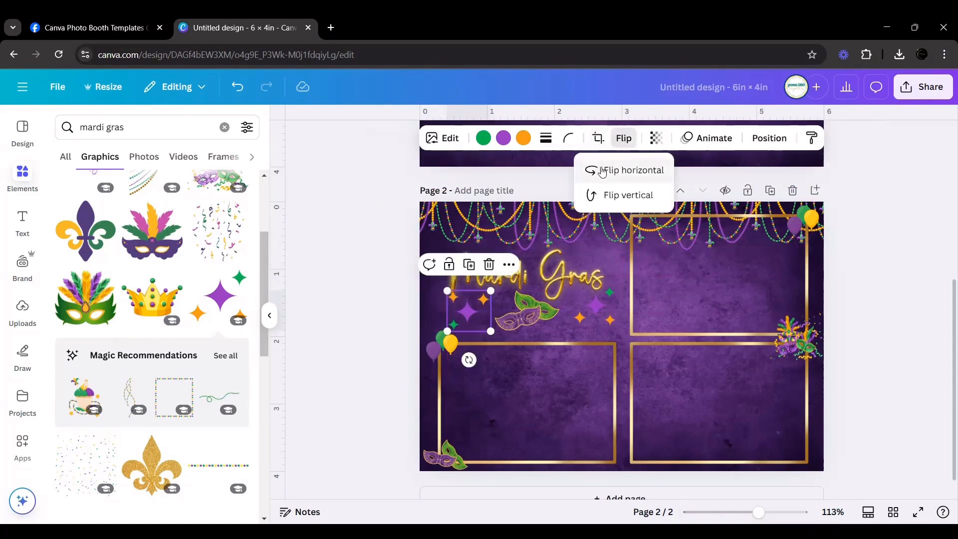
{"action": "left_click", "coordinate": [602, 171]}
{"action": "left_click", "coordinate": [602, 170]}
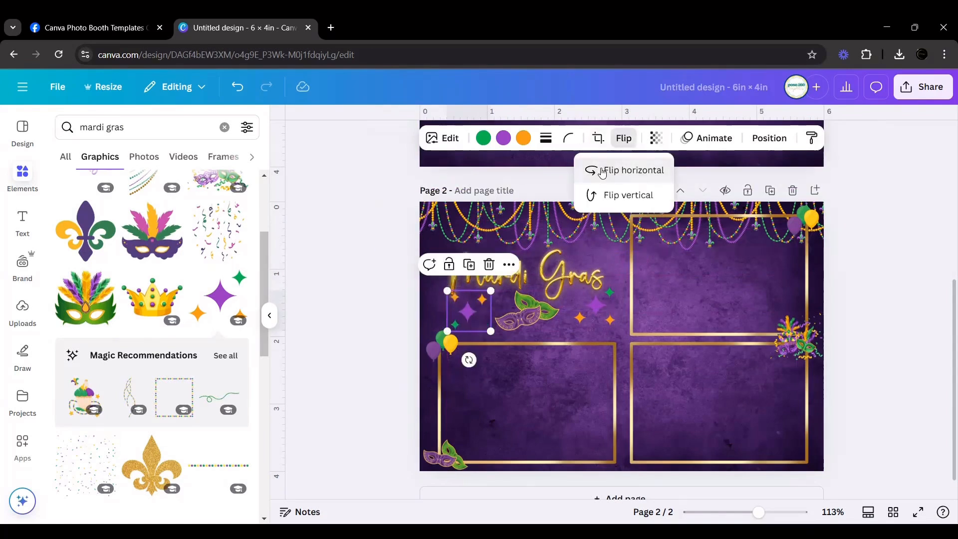
{"action": "left_click", "coordinate": [605, 195]}
{"action": "left_click", "coordinate": [384, 315]}
{"action": "left_click", "coordinate": [406, 310]}
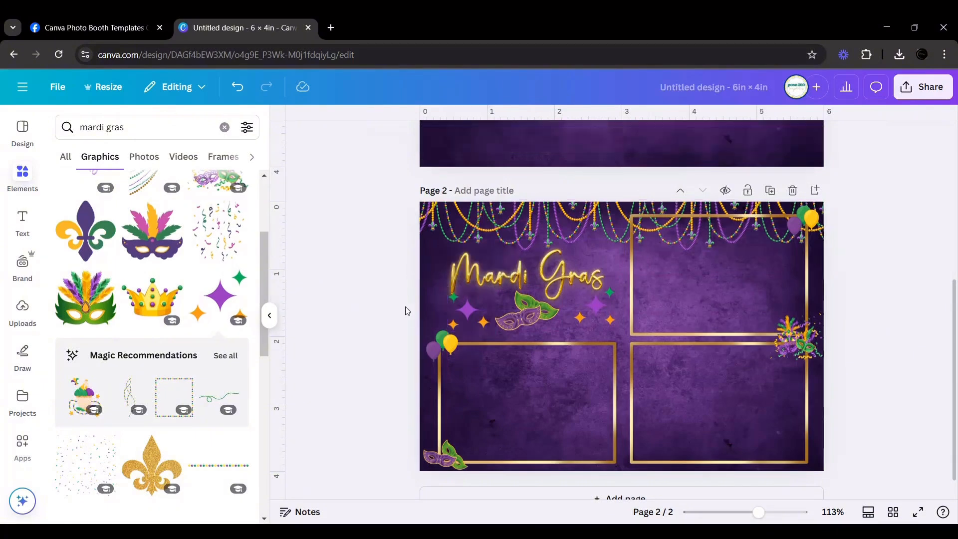
Move the sparkles copy back above the start of the script, near the page's upper-left corner, and flip it vertically.
{"action": "left_click", "coordinate": [457, 313]}
{"action": "left_click_drag", "start_coordinate": [457, 313], "coordinate": [441, 233]}
{"action": "left_click", "coordinate": [374, 258]}
{"action": "left_click", "coordinate": [622, 138]}
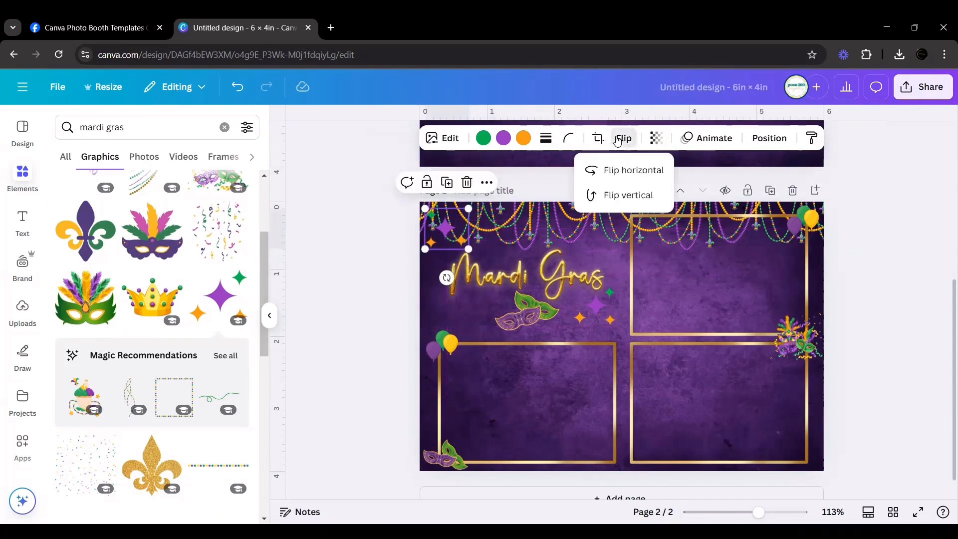
{"action": "left_click", "coordinate": [614, 196]}
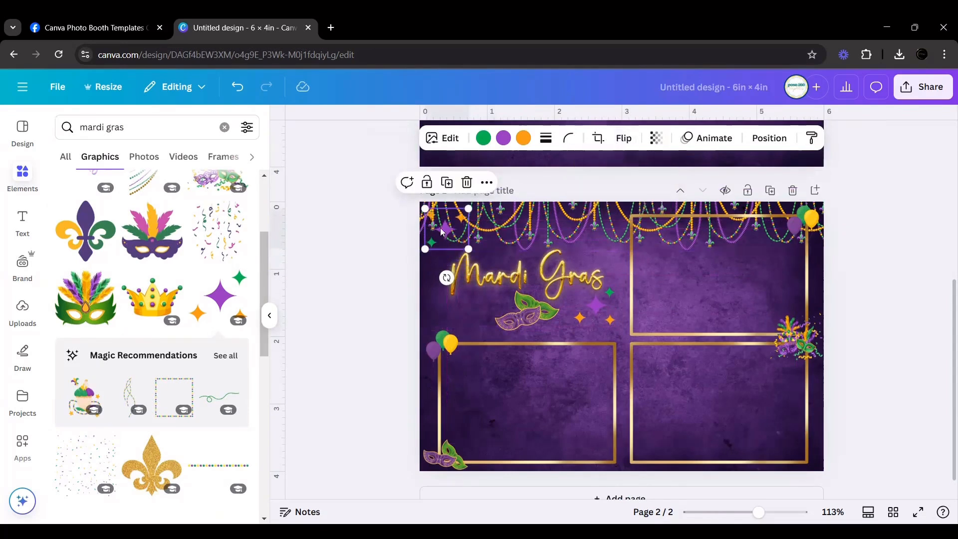
{"action": "left_click_drag", "start_coordinate": [454, 225], "coordinate": [454, 236]}
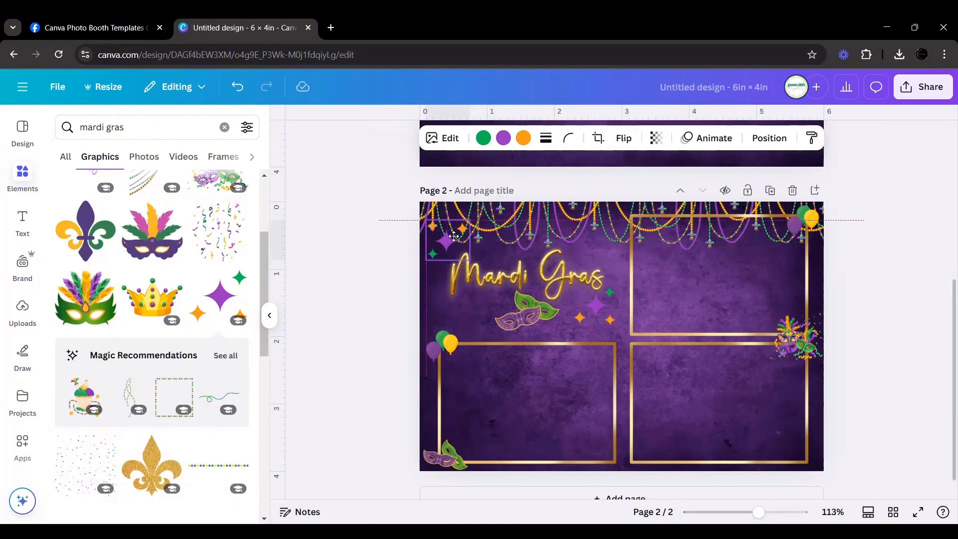
{"action": "left_click", "coordinate": [391, 244]}
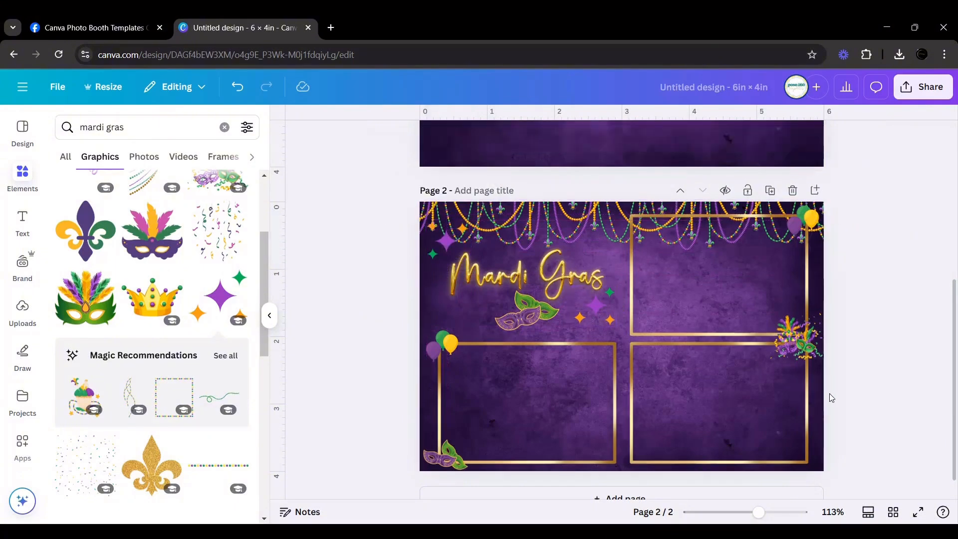
Preview the template page full screen to check the placement of all decorations, and return to the editor.
{"action": "left_click", "coordinate": [916, 512]}
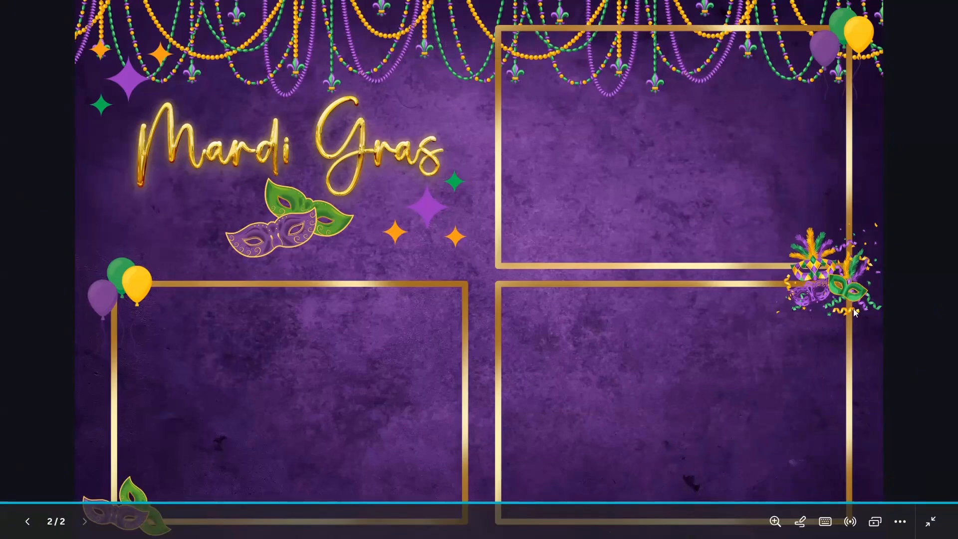
{"action": "key", "text": "Escape"}
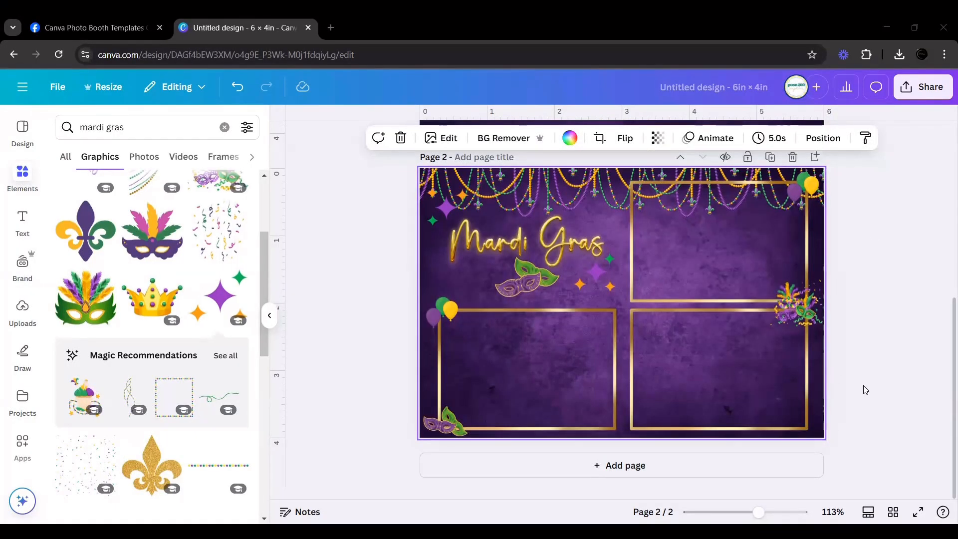
{"action": "scroll", "coordinate": [866, 390], "scroll_direction": "down", "scroll_amount": 1}
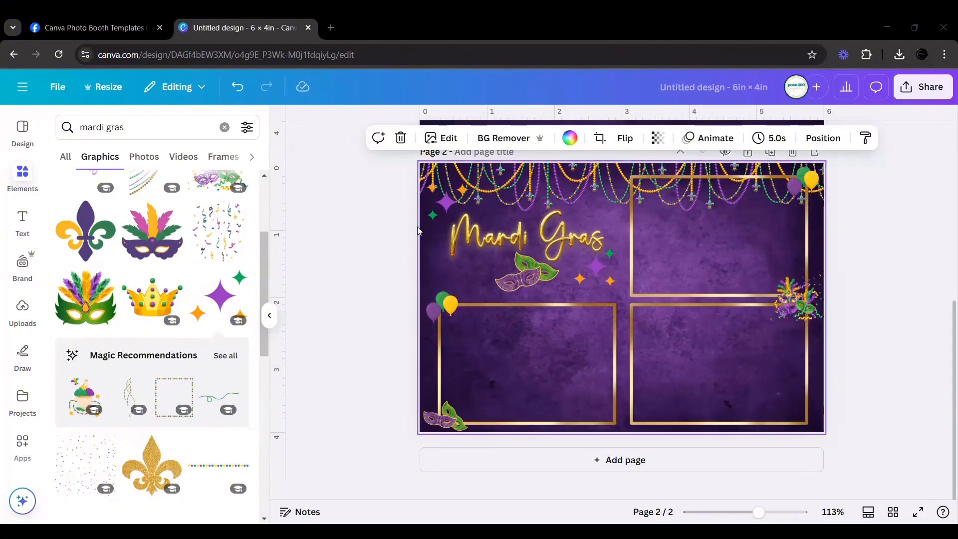
Delete the bead garland group and the purple background from page 2, leaving only the overlay elements.
{"action": "scroll", "coordinate": [813, 368], "scroll_direction": "up", "scroll_amount": 2}
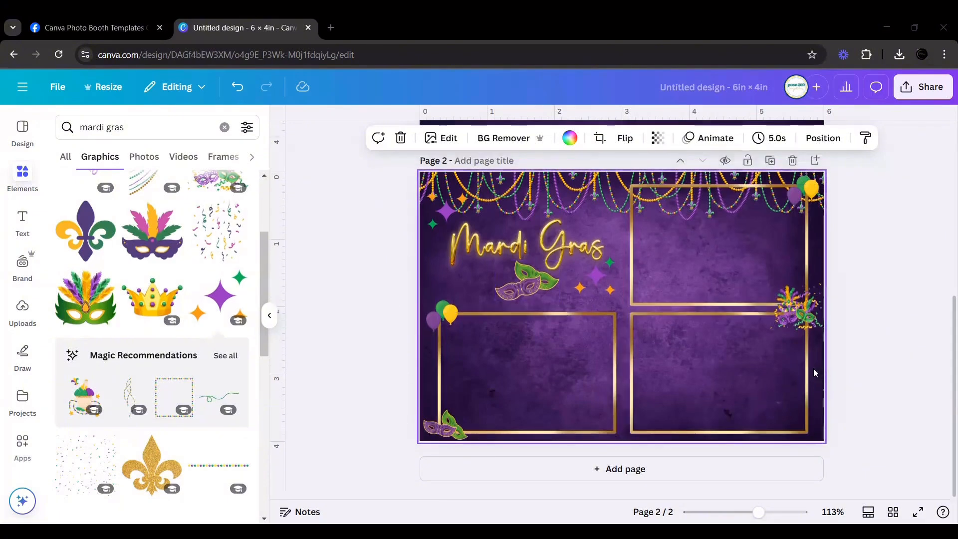
{"action": "scroll", "coordinate": [791, 252], "scroll_direction": "up", "scroll_amount": 5}
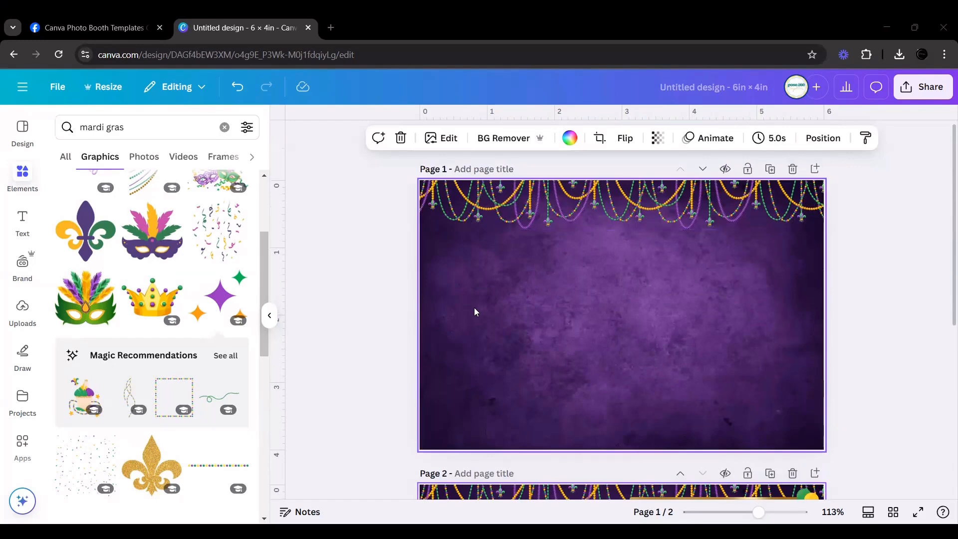
{"action": "scroll", "coordinate": [474, 307], "scroll_direction": "down", "scroll_amount": 5}
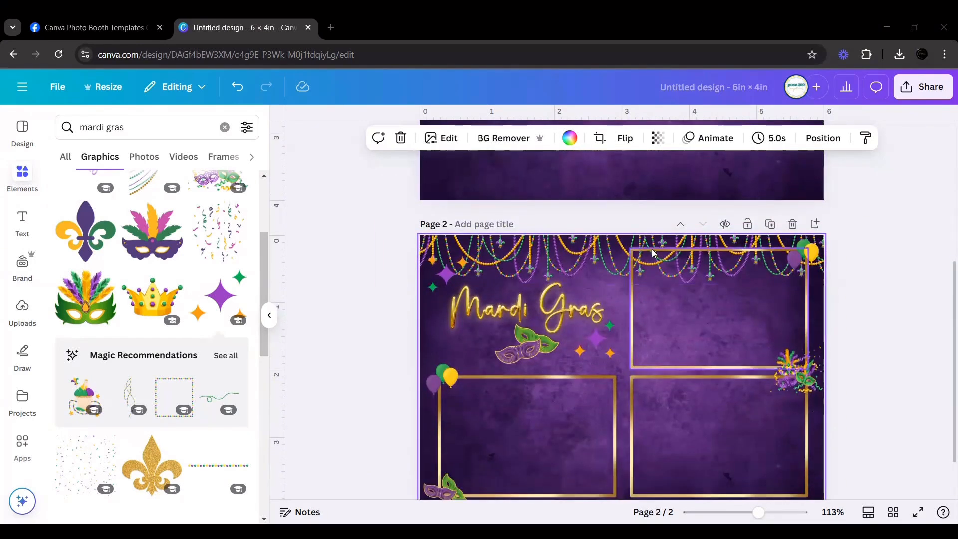
{"action": "left_click", "coordinate": [592, 245]}
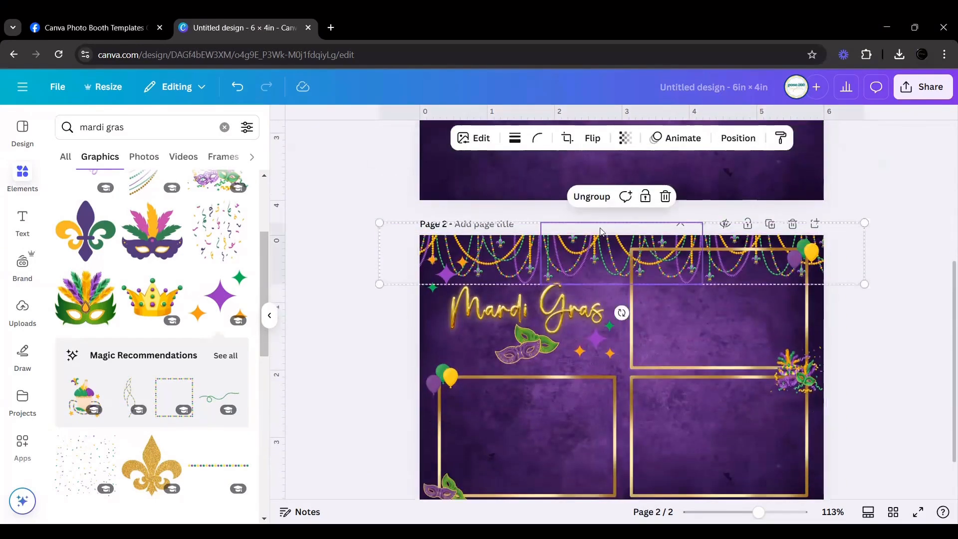
{"action": "left_click", "coordinate": [665, 197]}
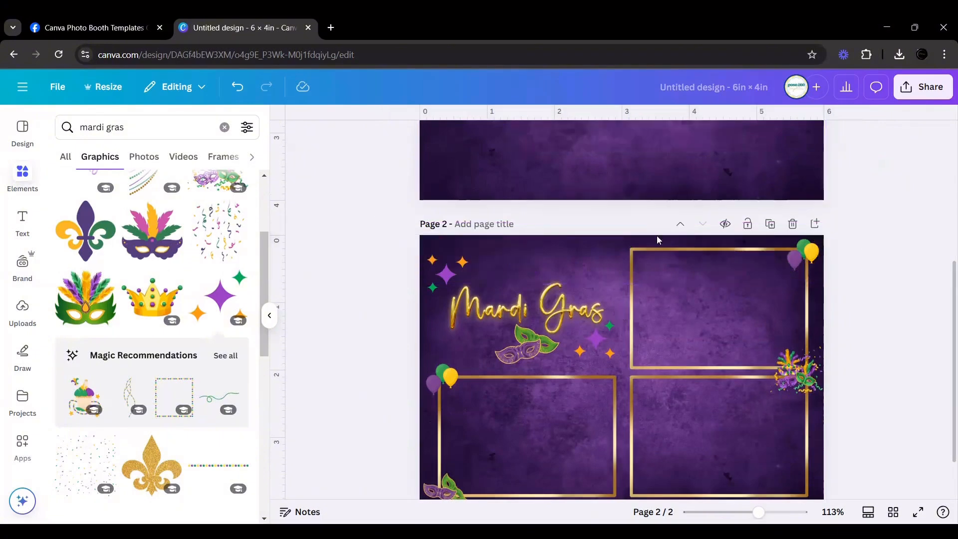
{"action": "left_click", "coordinate": [573, 237]}
{"action": "key", "text": "Delete"}
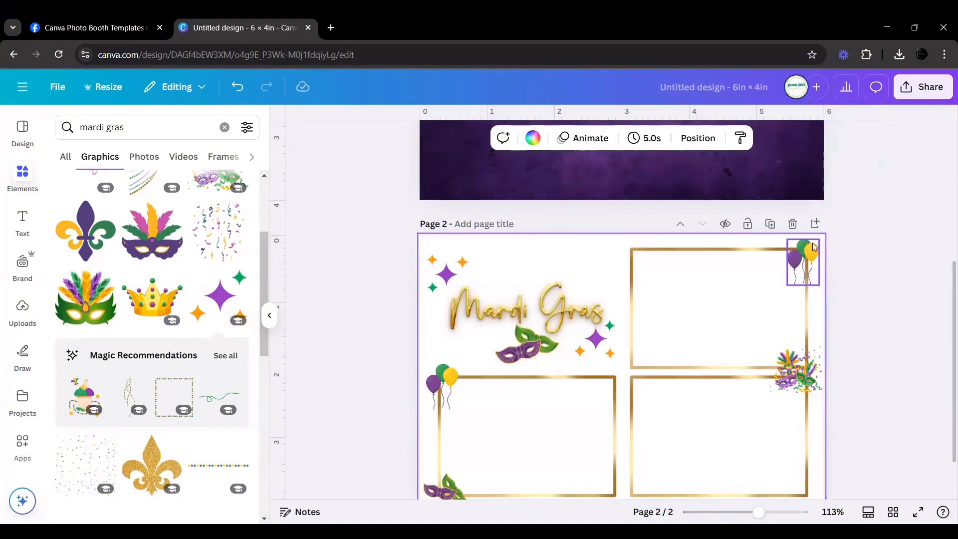
{"action": "left_click", "coordinate": [853, 215]}
Title page 2 "PNG OVERLAY".
{"action": "scroll", "coordinate": [852, 218], "scroll_direction": "down", "scroll_amount": 2}
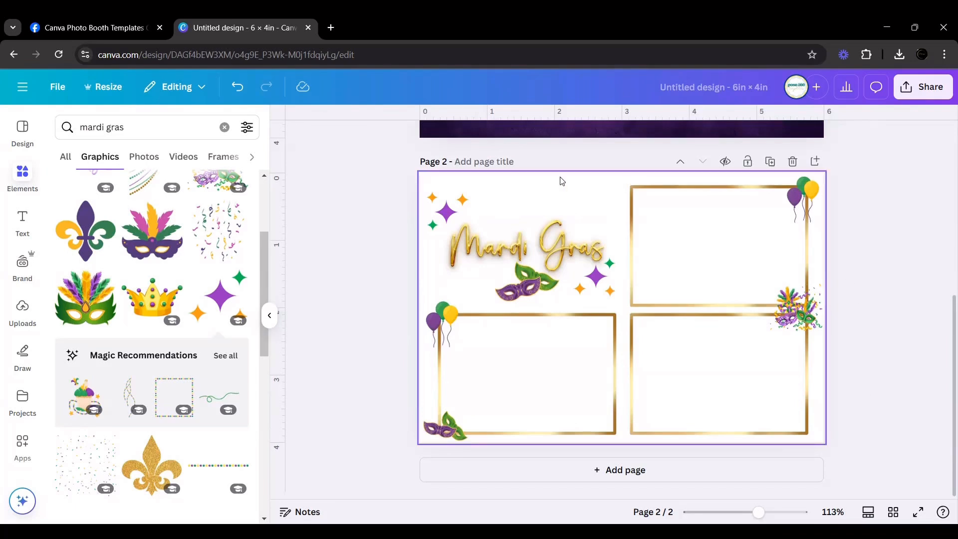
{"action": "left_click", "coordinate": [506, 164]}
{"action": "type", "text": "PNG"}
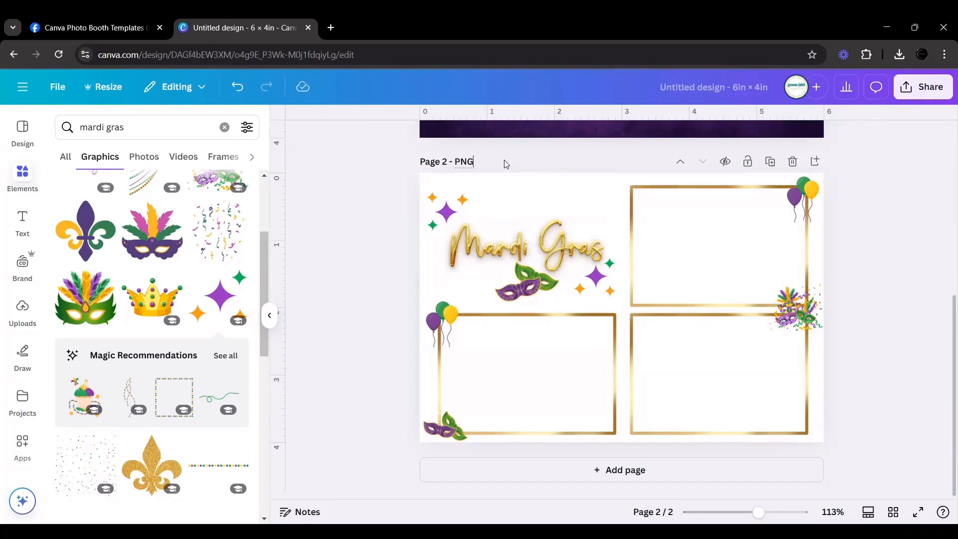
{"action": "type", "text": " OVERLAY"}
Title page 1, the purple page with beads, "BACKGROUND".
{"action": "scroll", "coordinate": [709, 249], "scroll_direction": "up", "scroll_amount": 6}
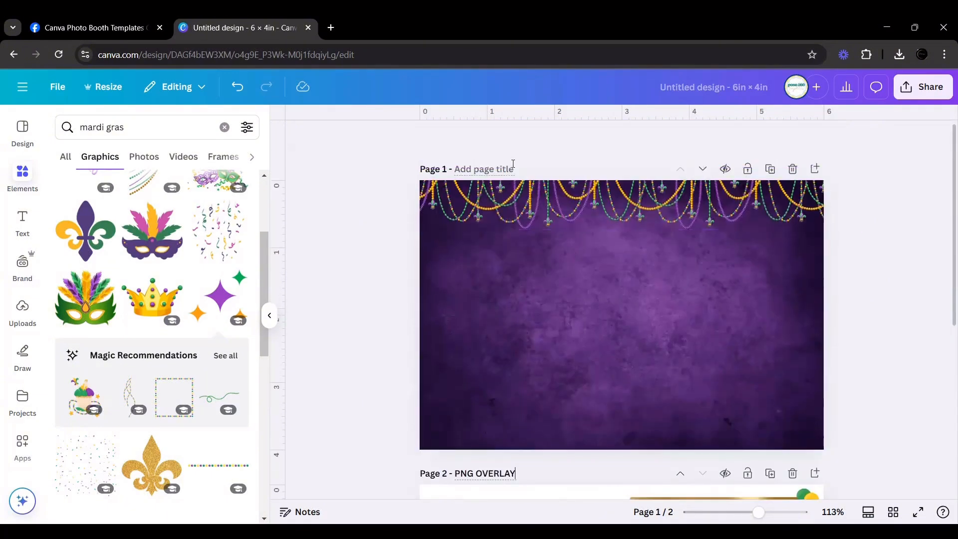
{"action": "left_click", "coordinate": [510, 170]}
{"action": "type", "text": "BACKGROUND"}
{"action": "left_click", "coordinate": [871, 166]}
Download only the current page, Page 1, as a PNG at size 1 and check the recent download history.
{"action": "left_click", "coordinate": [915, 94]}
{"action": "left_click", "coordinate": [731, 333]}
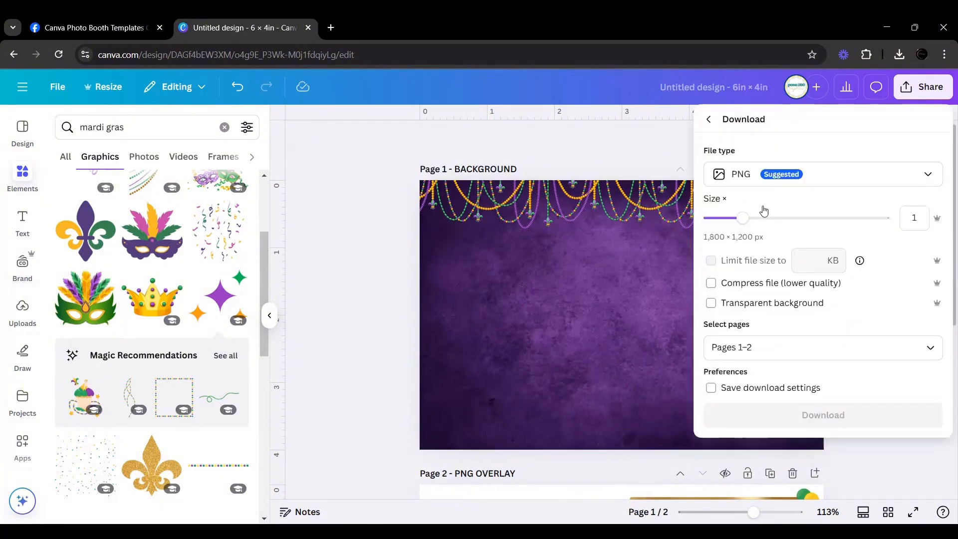
{"action": "left_click", "coordinate": [759, 346]}
{"action": "left_click", "coordinate": [751, 193]}
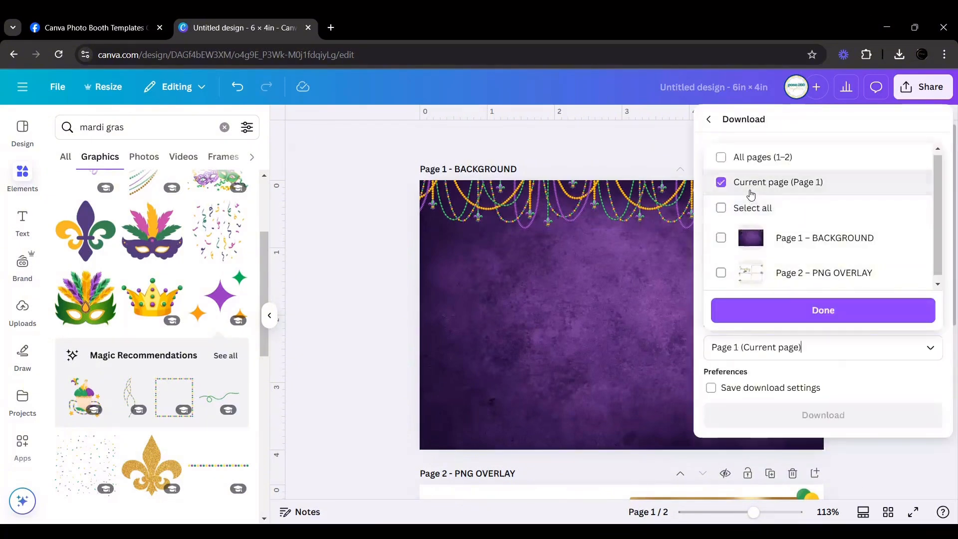
{"action": "left_click", "coordinate": [798, 310]}
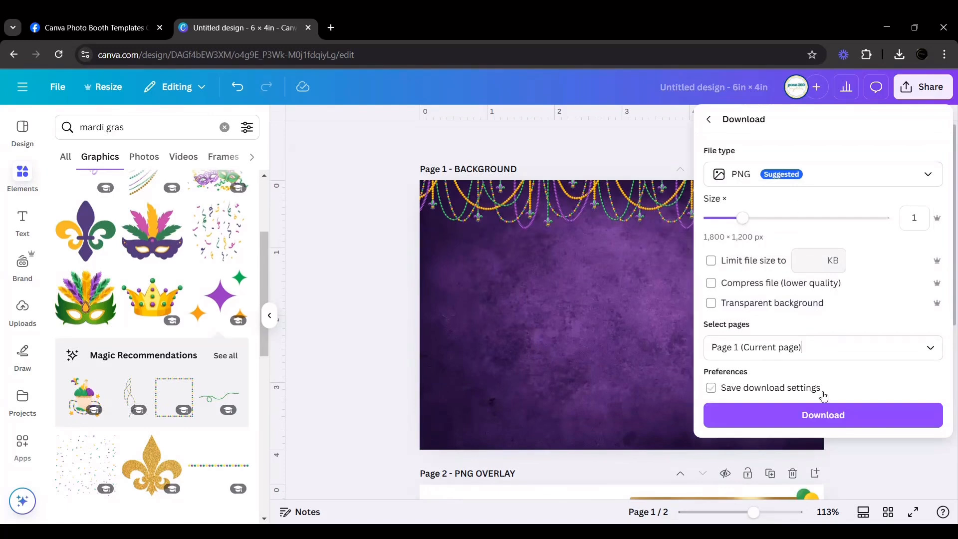
{"action": "left_click", "coordinate": [822, 414]}
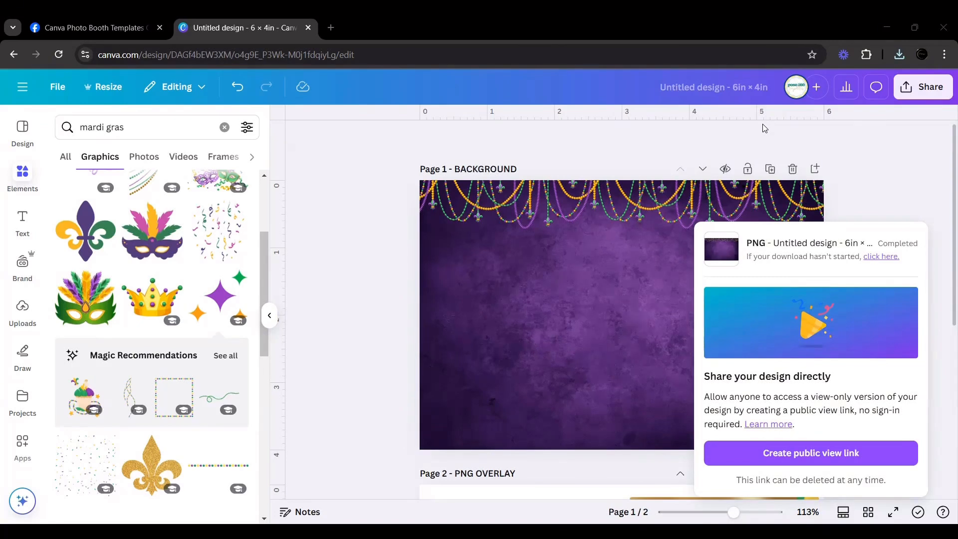
{"action": "left_click", "coordinate": [899, 55]}
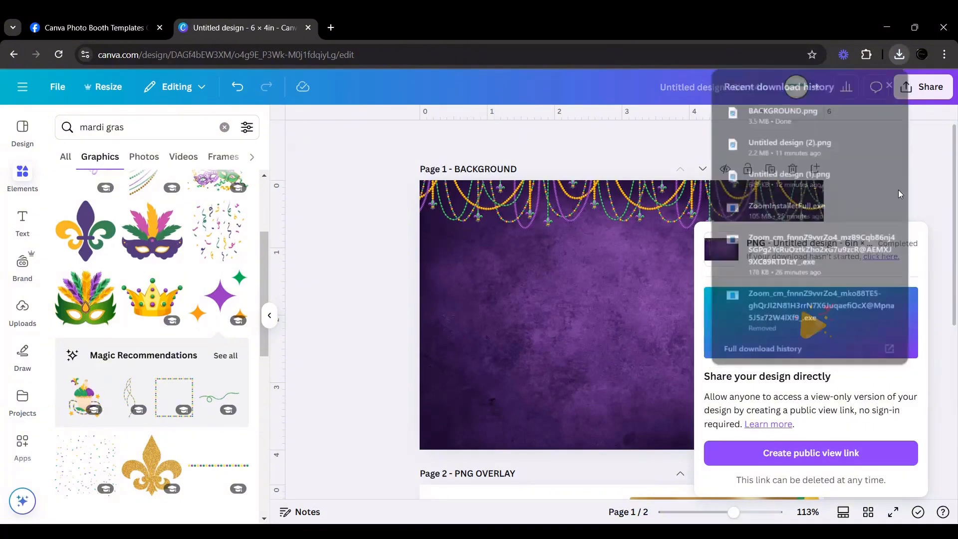
{"action": "left_click", "coordinate": [859, 216]}
Set up another download with the PNG file type and a transparent background.
{"action": "scroll", "coordinate": [866, 267], "scroll_direction": "down", "scroll_amount": 1}
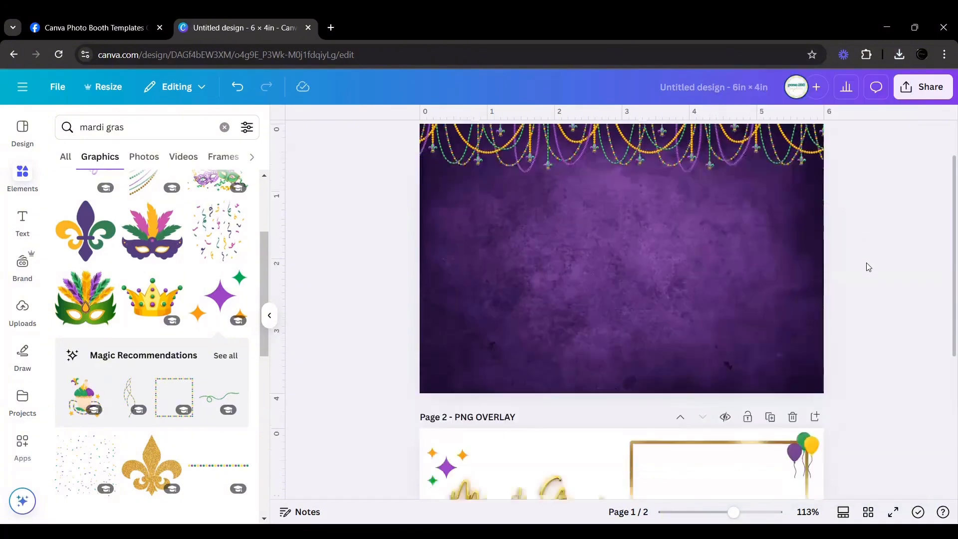
{"action": "left_click", "coordinate": [907, 95]}
{"action": "left_click", "coordinate": [729, 330]}
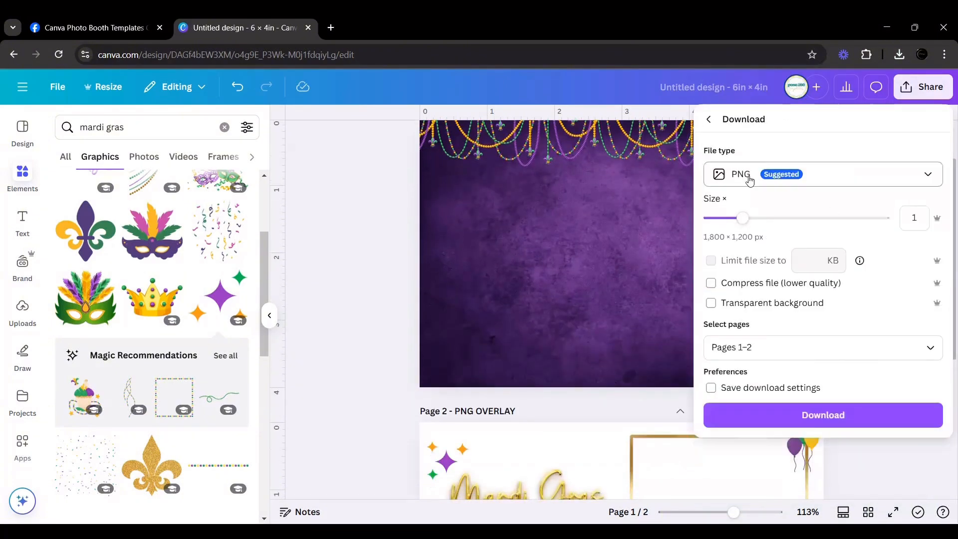
{"action": "left_click", "coordinate": [749, 181]}
{"action": "left_click", "coordinate": [749, 247]}
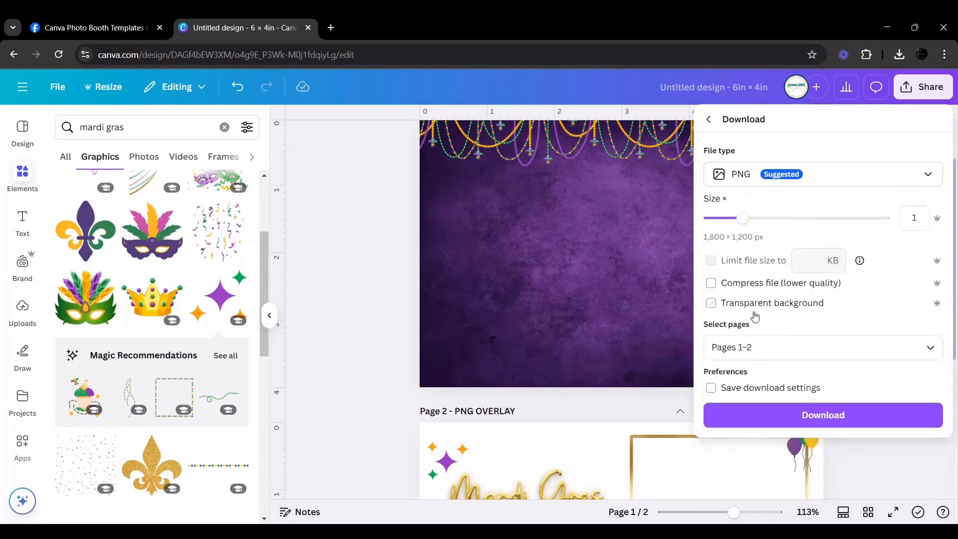
{"action": "left_click", "coordinate": [711, 303]}
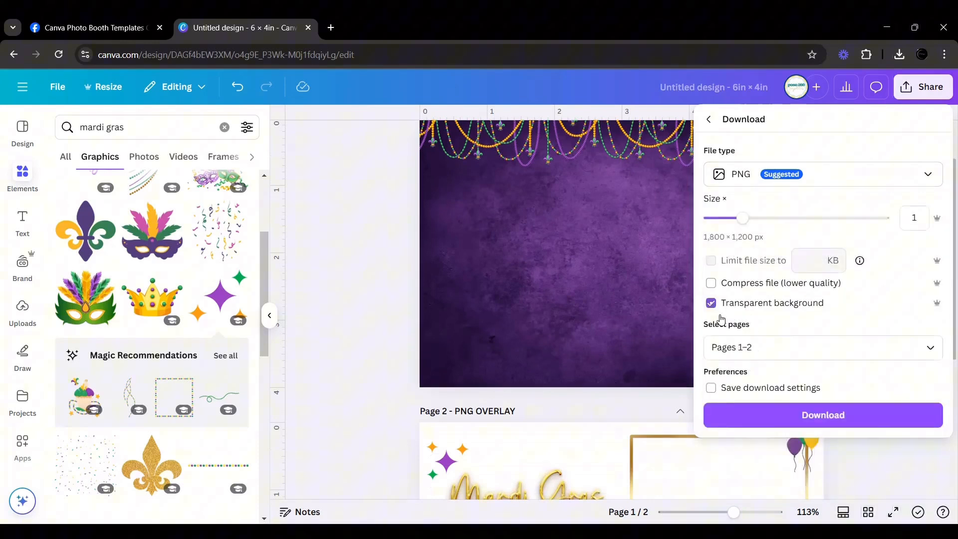
Limit the page selection to Page 2 – PNG OVERLAY and download it.
{"action": "left_click", "coordinate": [754, 347]}
{"action": "left_click", "coordinate": [742, 178]}
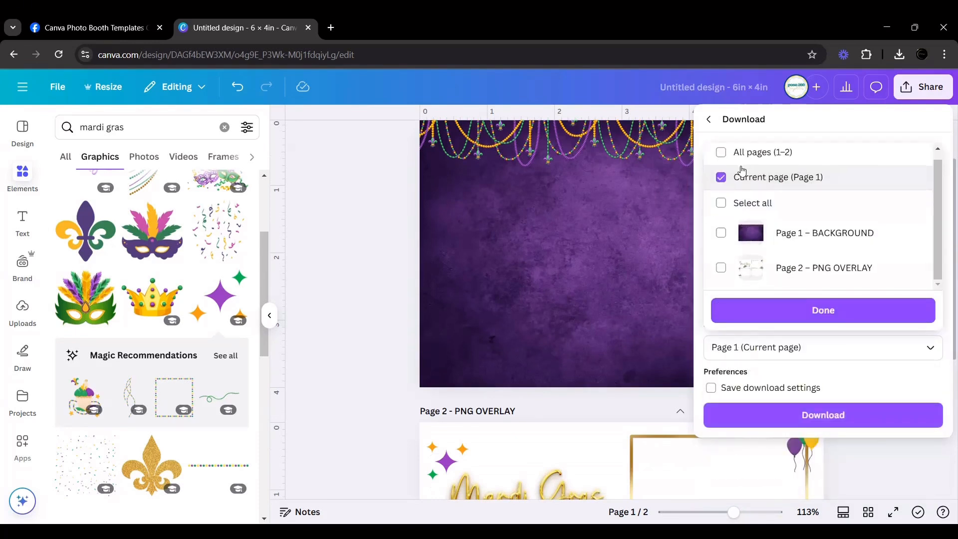
{"action": "left_click", "coordinate": [743, 177]}
{"action": "left_click", "coordinate": [744, 272]}
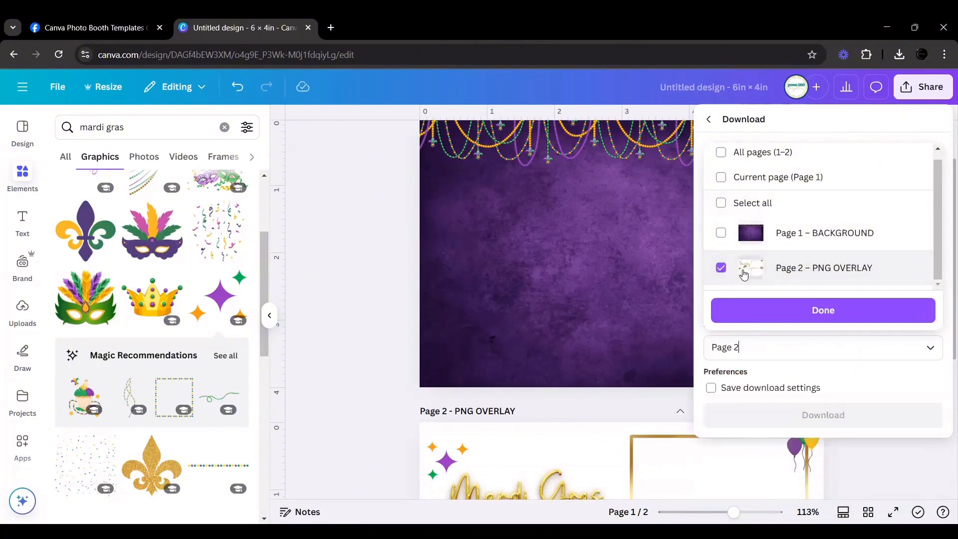
{"action": "left_click", "coordinate": [808, 301]}
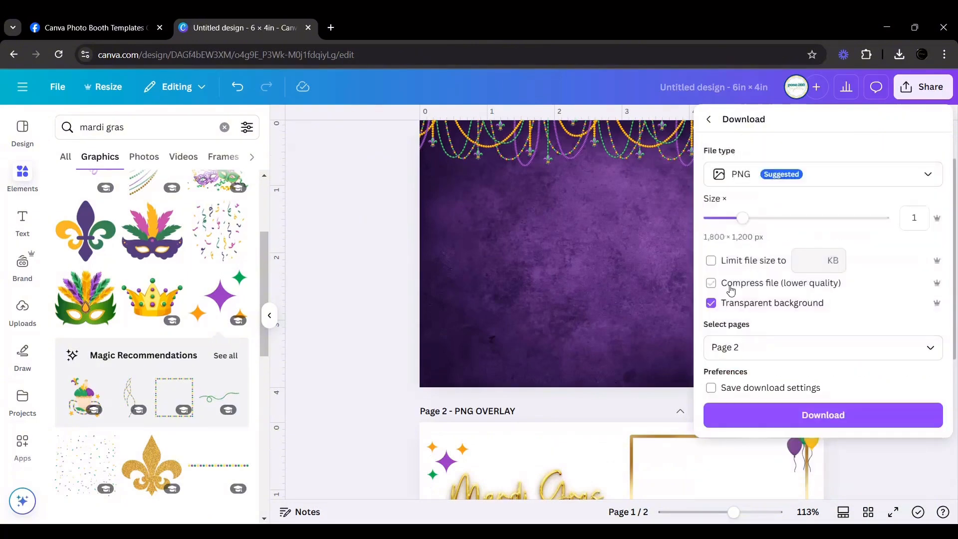
{"action": "left_click", "coordinate": [799, 416]}
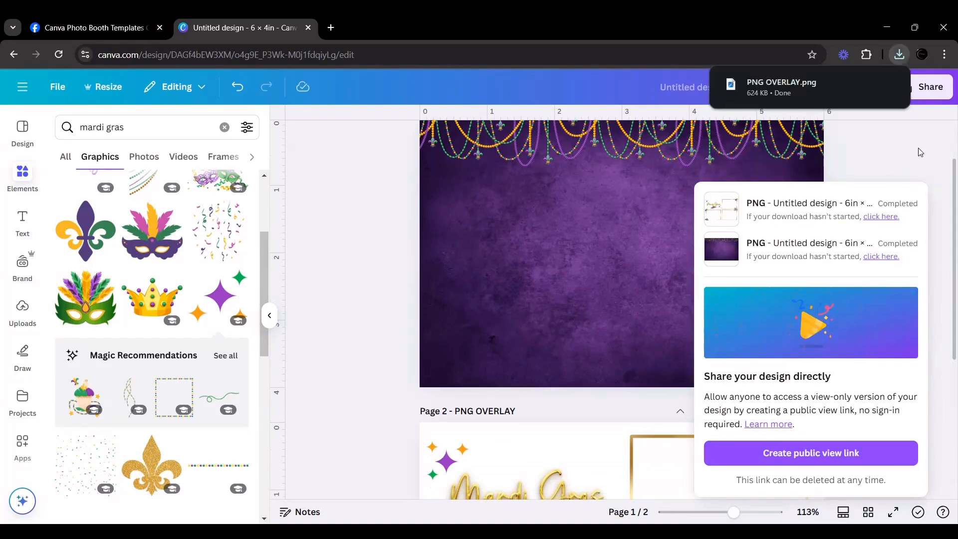
{"action": "mouse_move", "coordinate": [817, 82]}
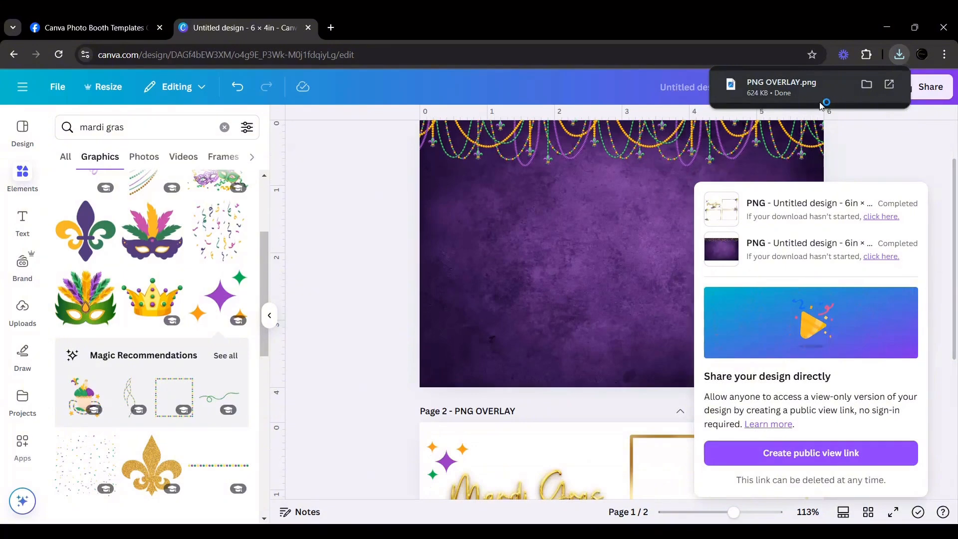